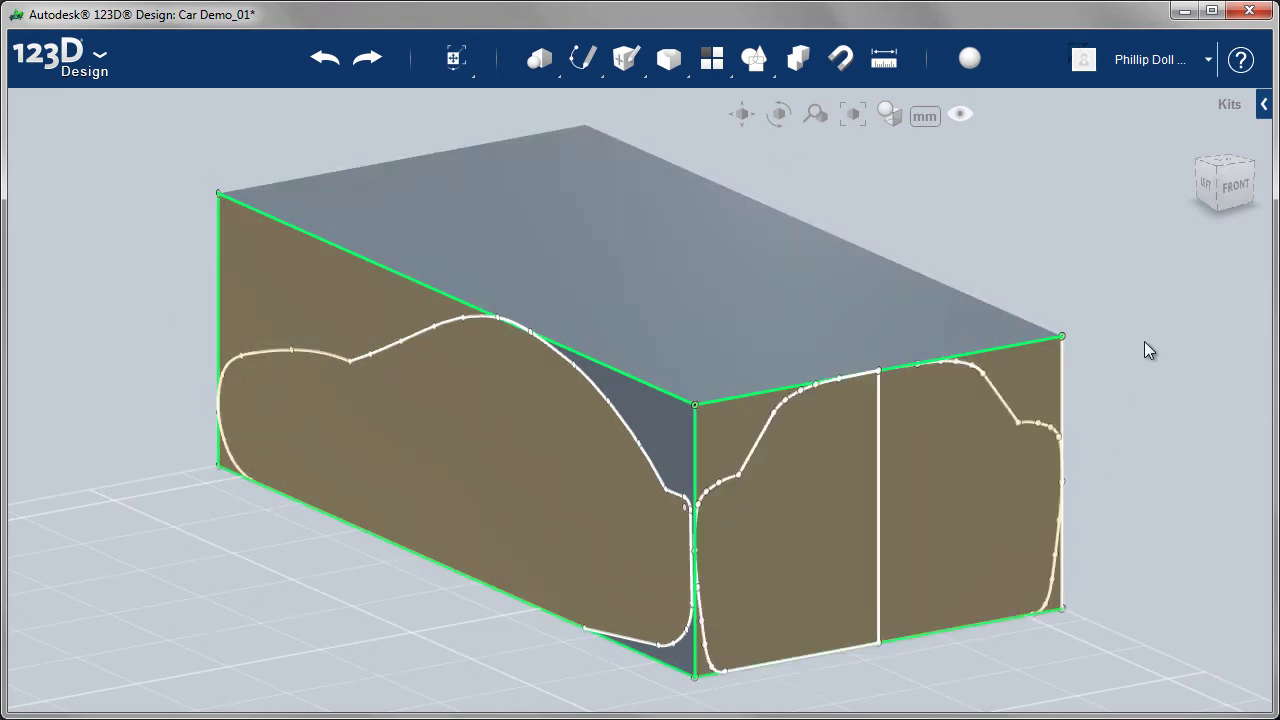
Step: Check the car sketch from the left side view, then return to the home view
click(1205, 187)
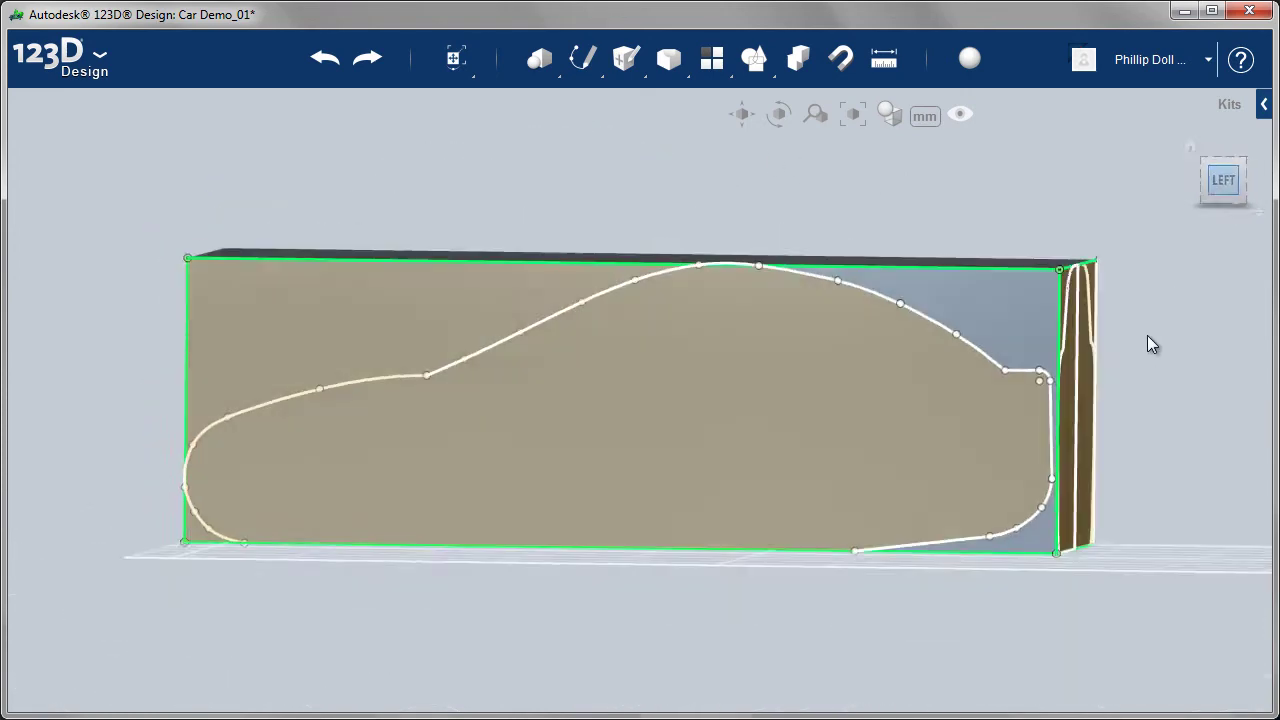
key(f)
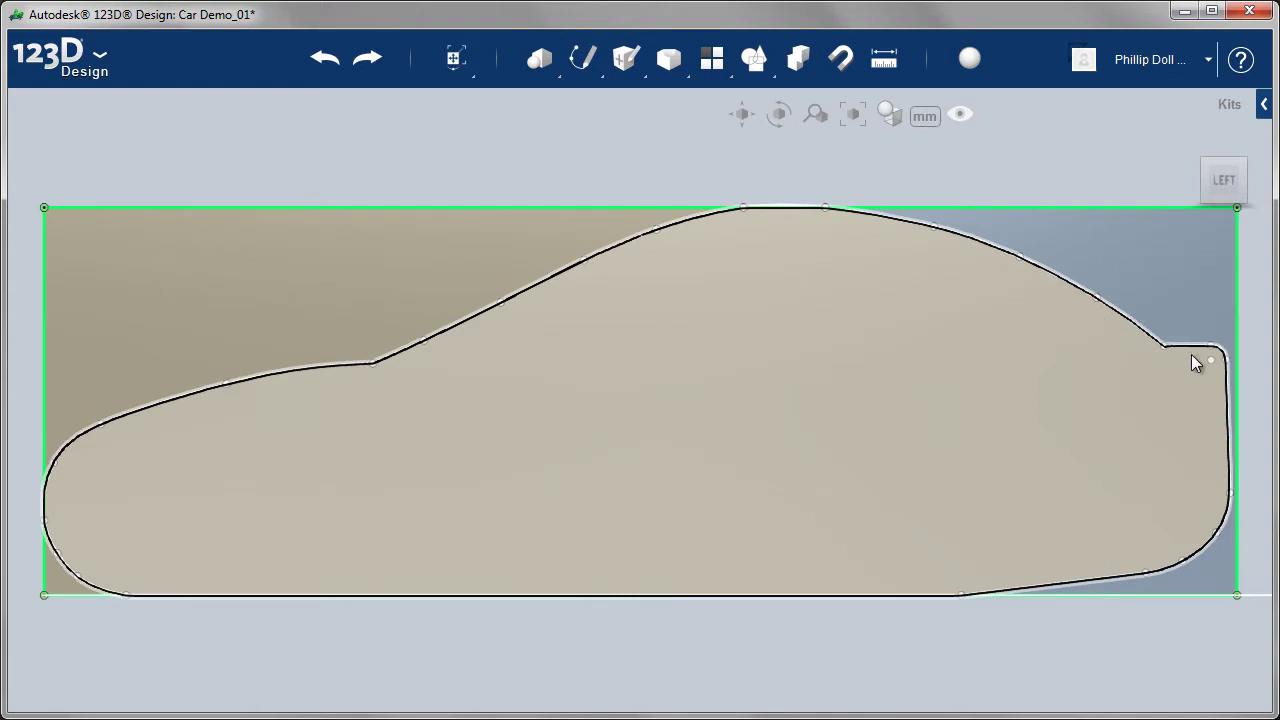
click(1226, 364)
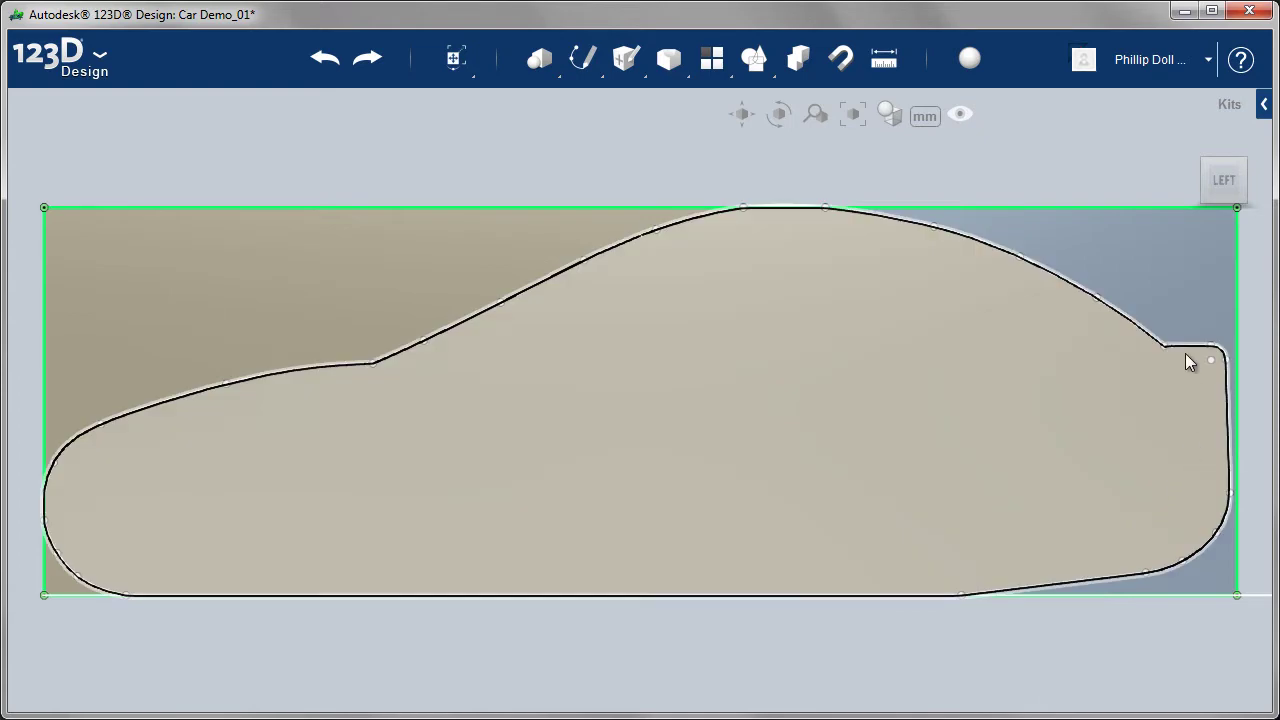
mouse_move(1191, 177)
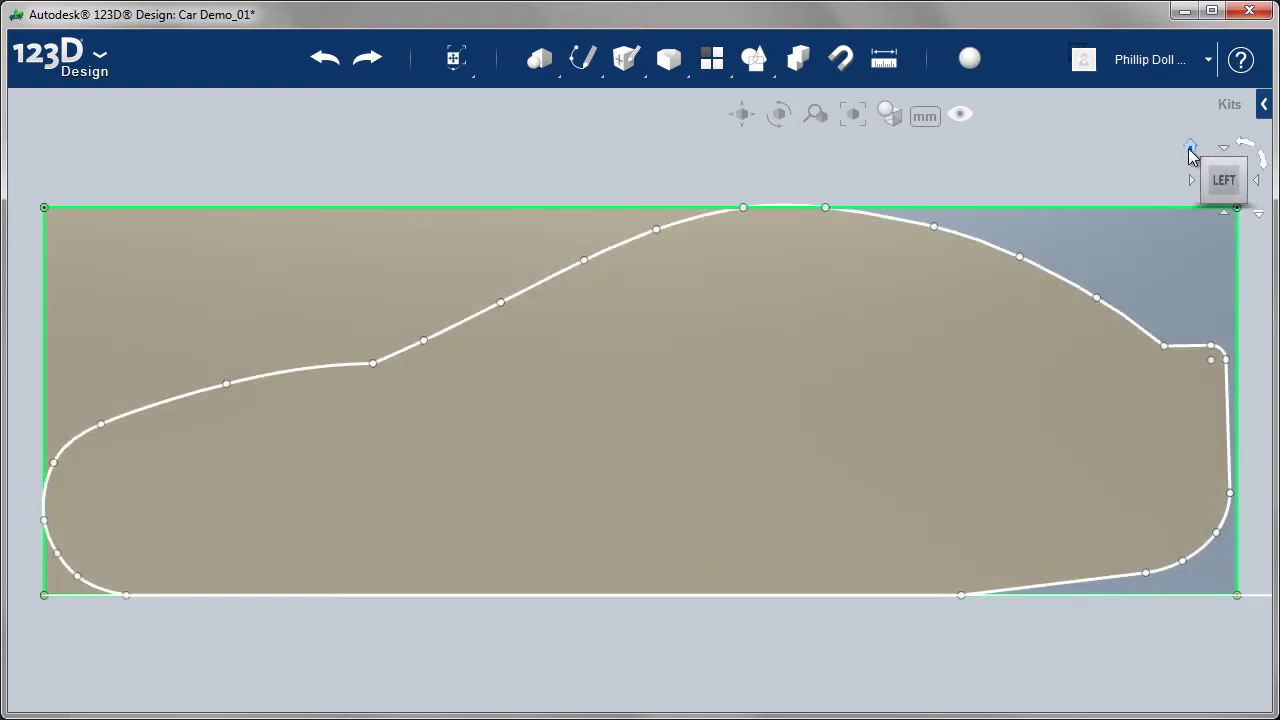
click(1190, 149)
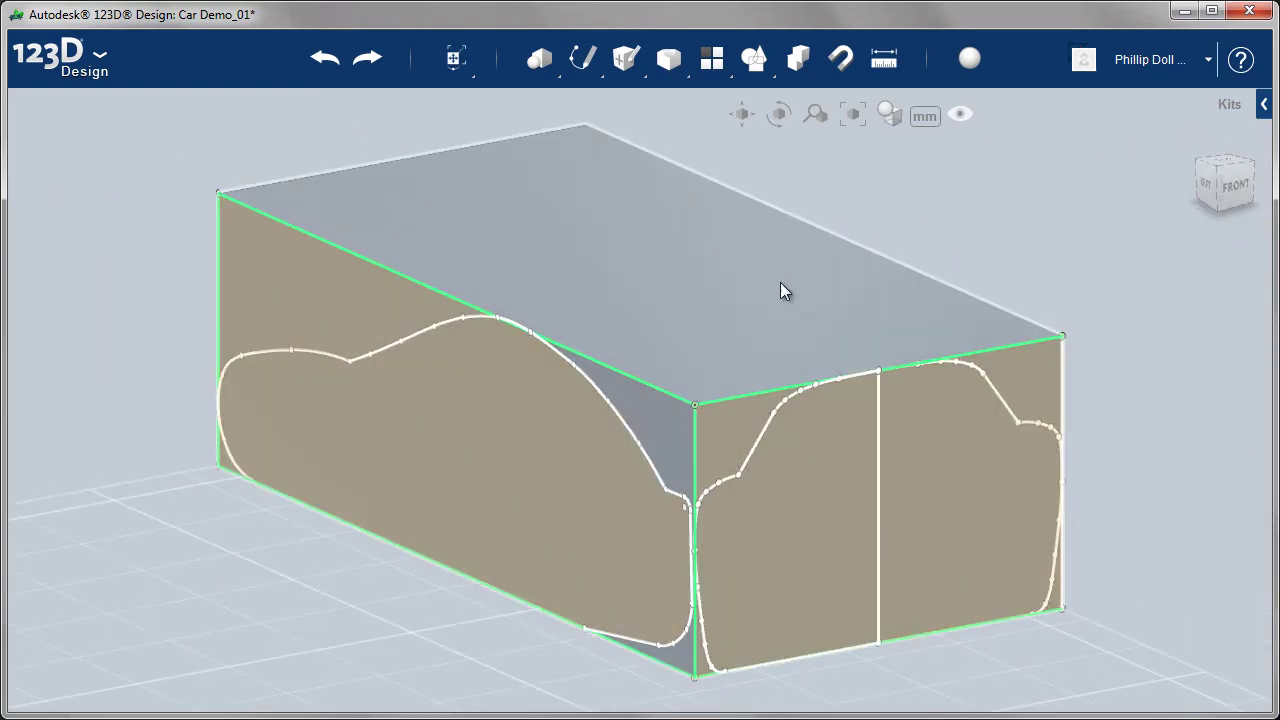
Step: Hide the rectangular block to reveal the profile sketches
click(774, 289)
mouse_move(806, 374)
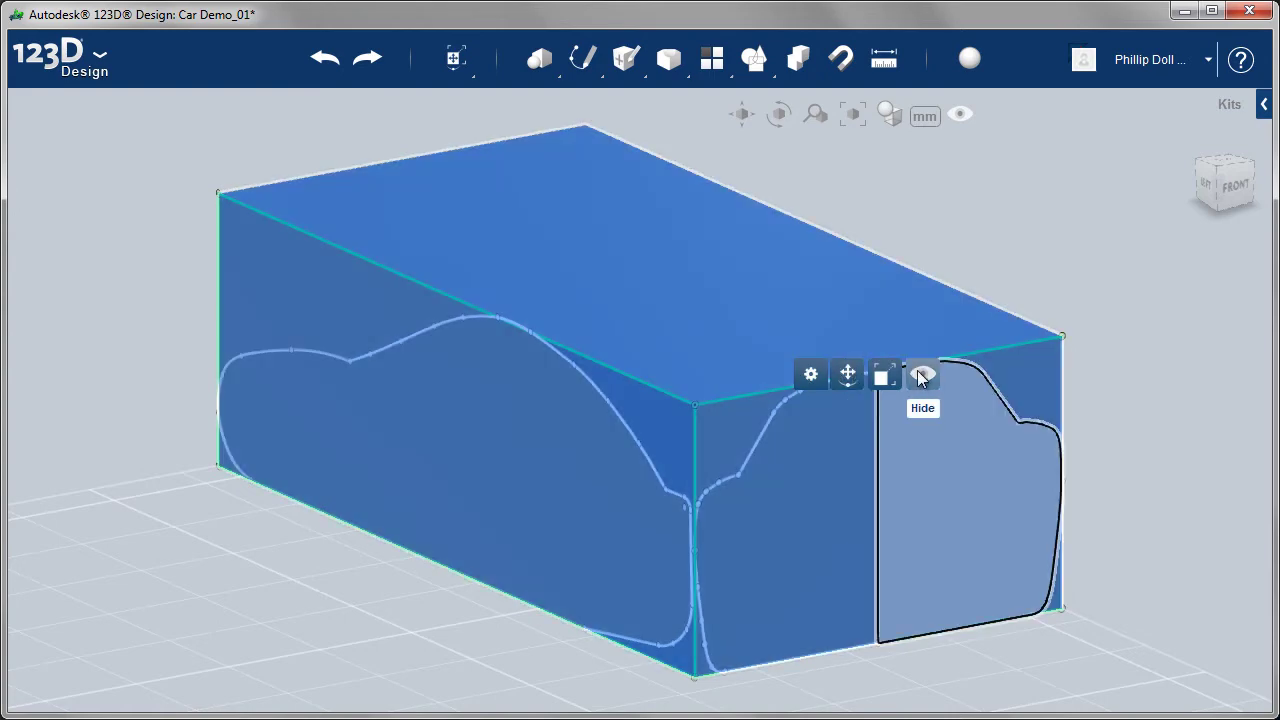
click(918, 372)
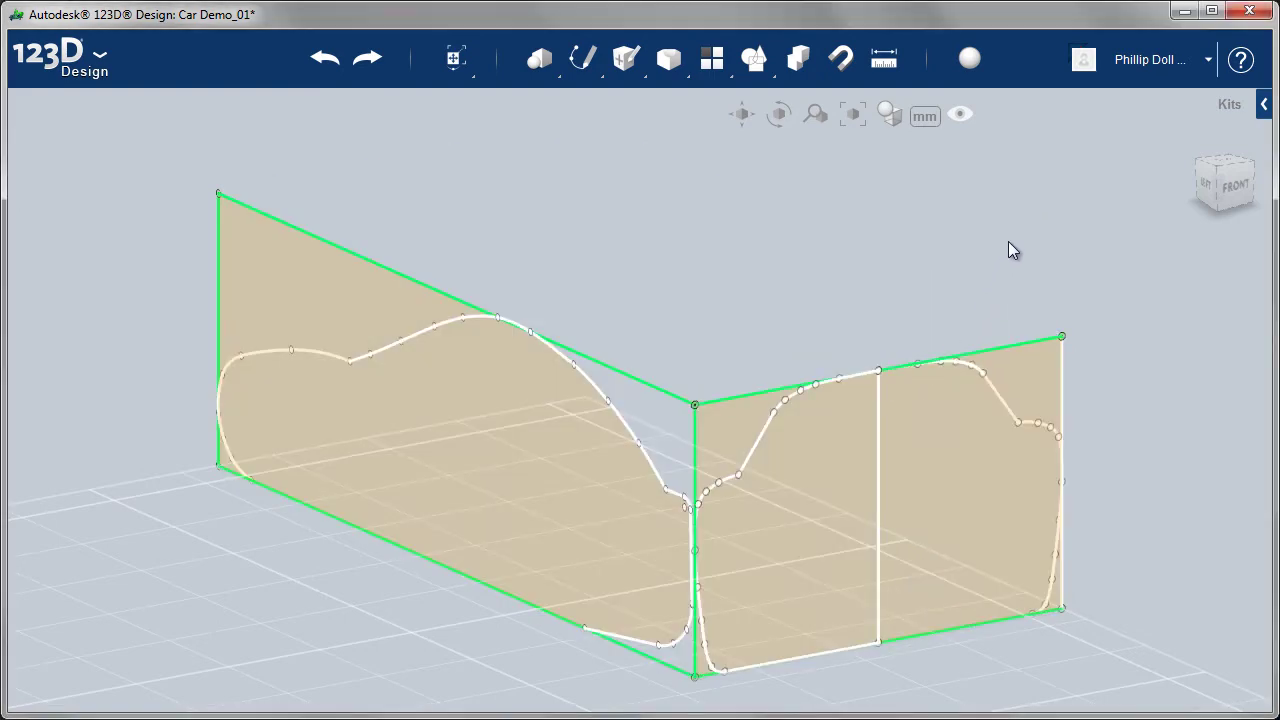
Step: Extrude both halves of the front car profile -200 mm into a new body
click(830, 508)
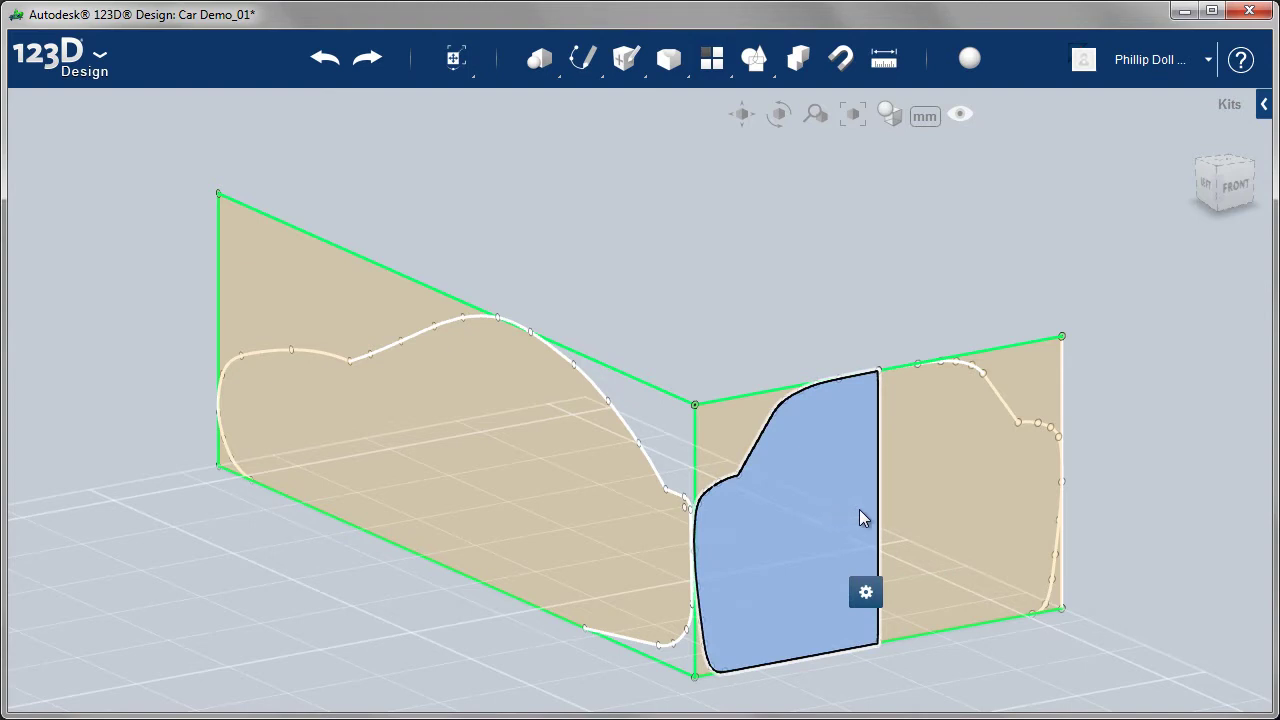
shift+click(940, 505)
mouse_move(895, 580)
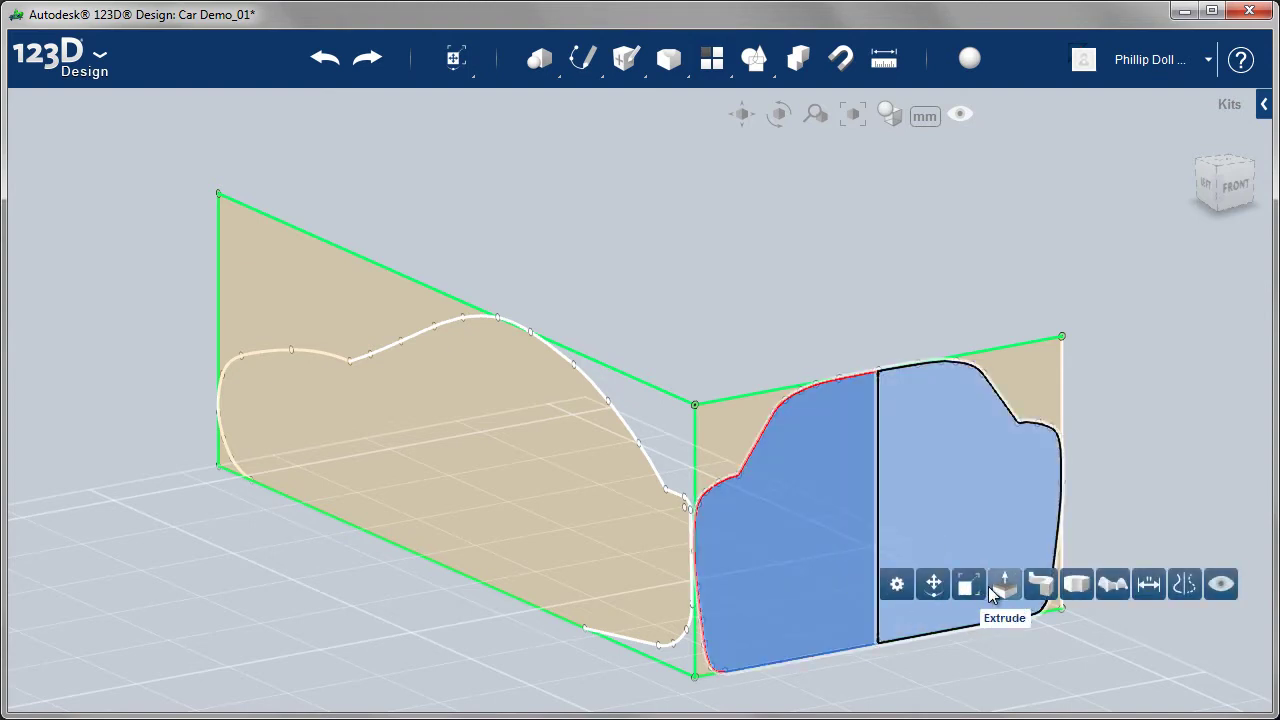
click(992, 588)
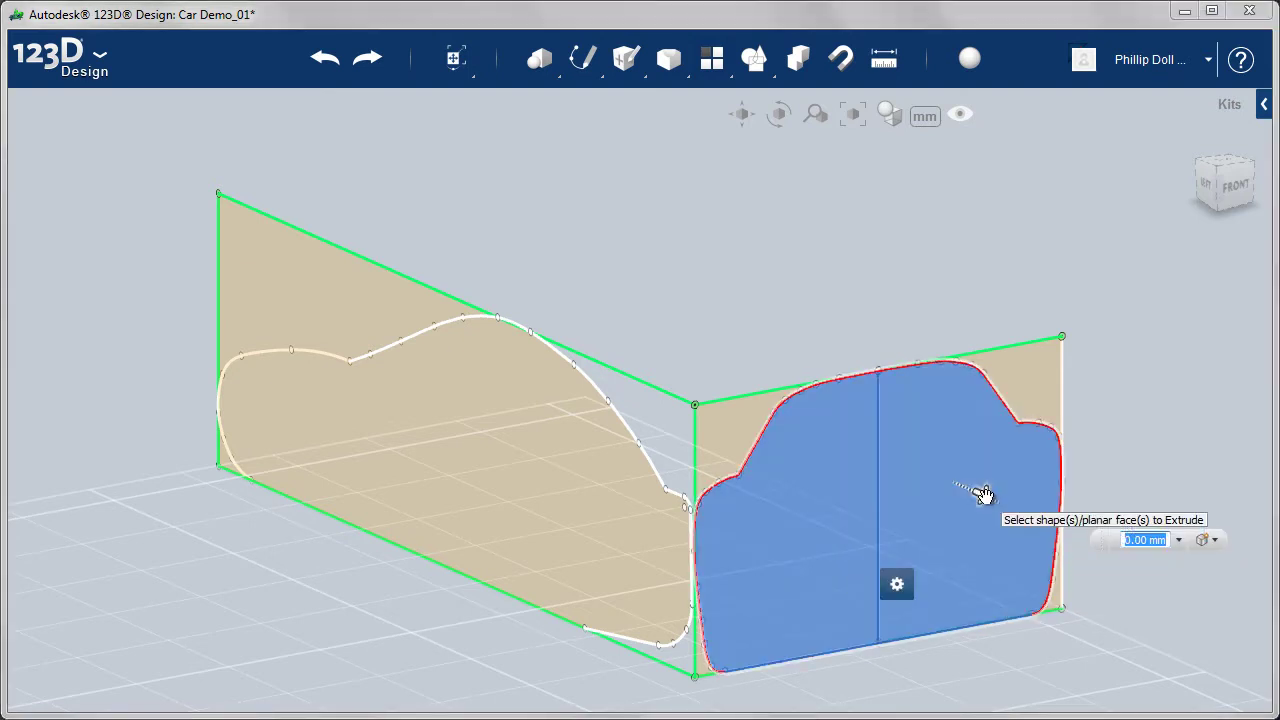
drag(984, 494, 495, 309)
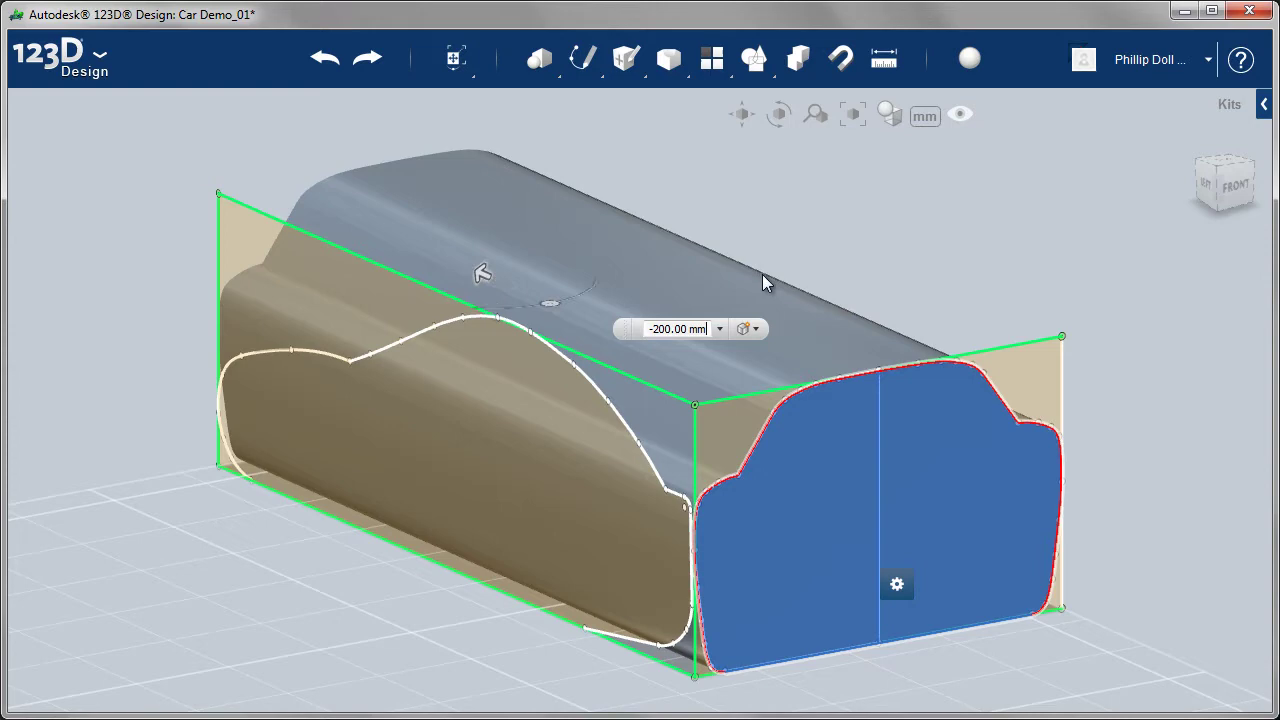
key(Return)
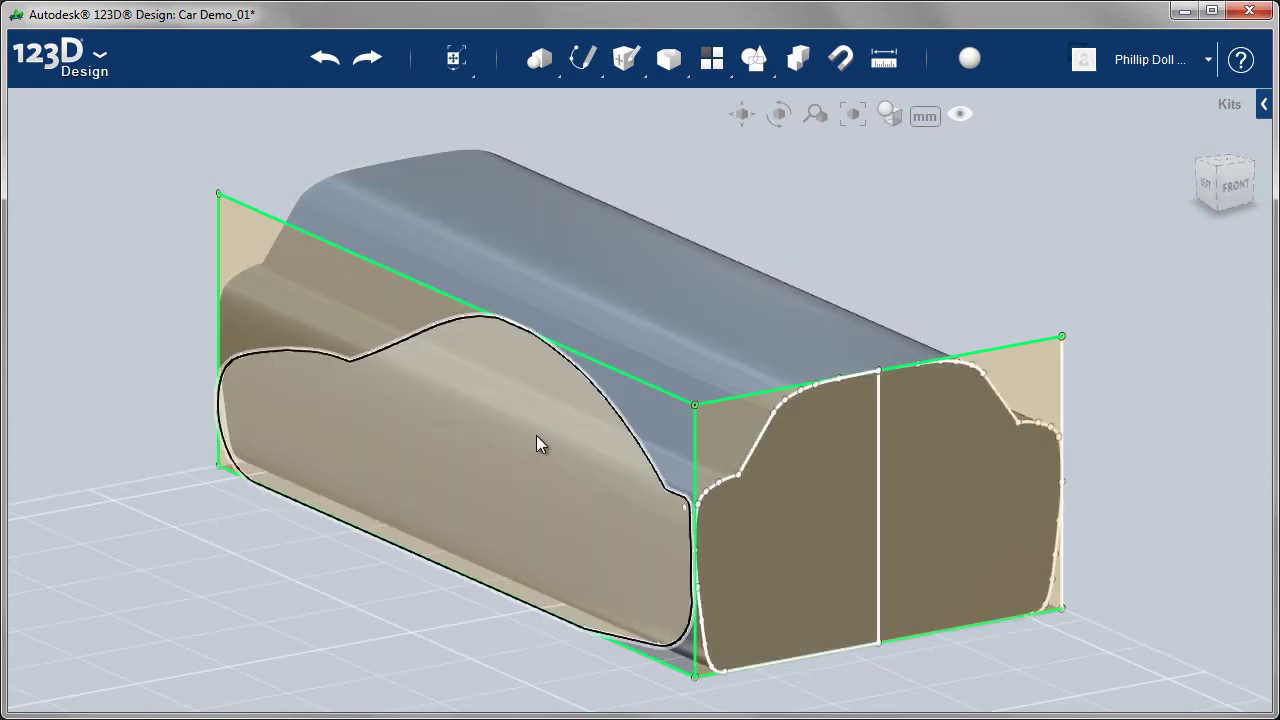
Step: Extrude the side car profile -100 mm as an Intersect operation, checking it from the Front view
click(537, 473)
mouse_move(574, 522)
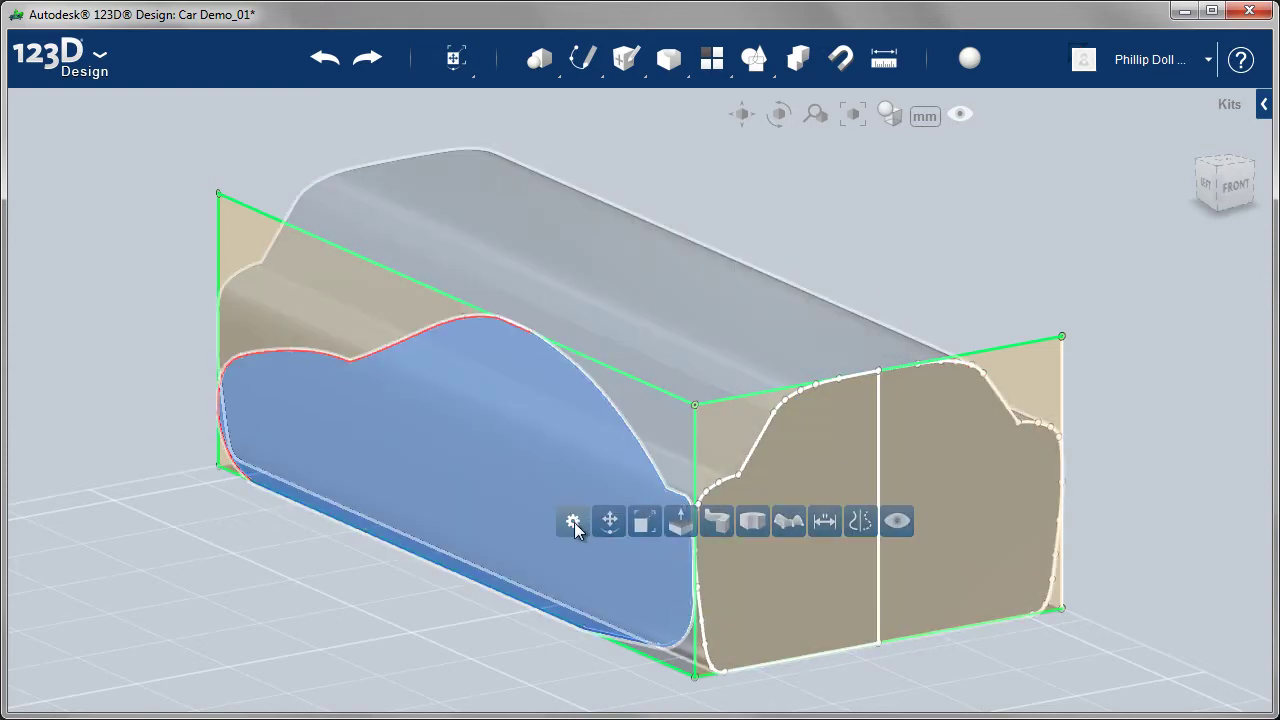
click(676, 522)
click(692, 485)
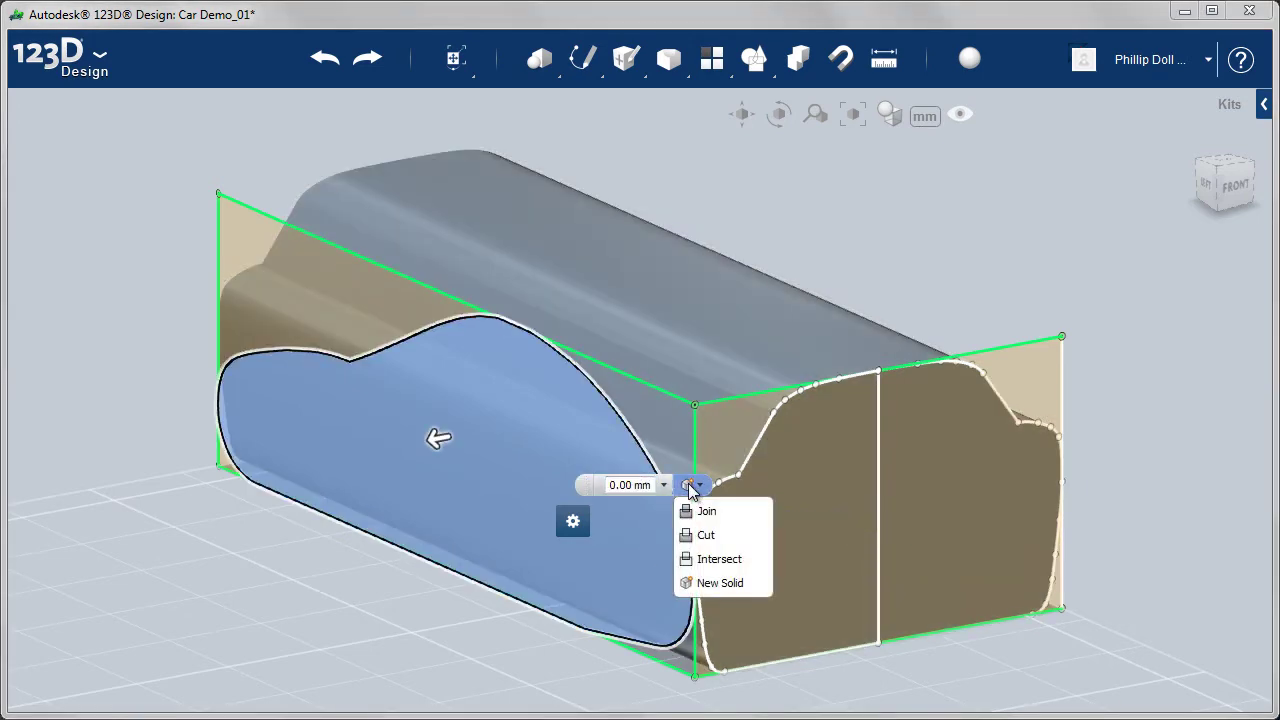
click(707, 560)
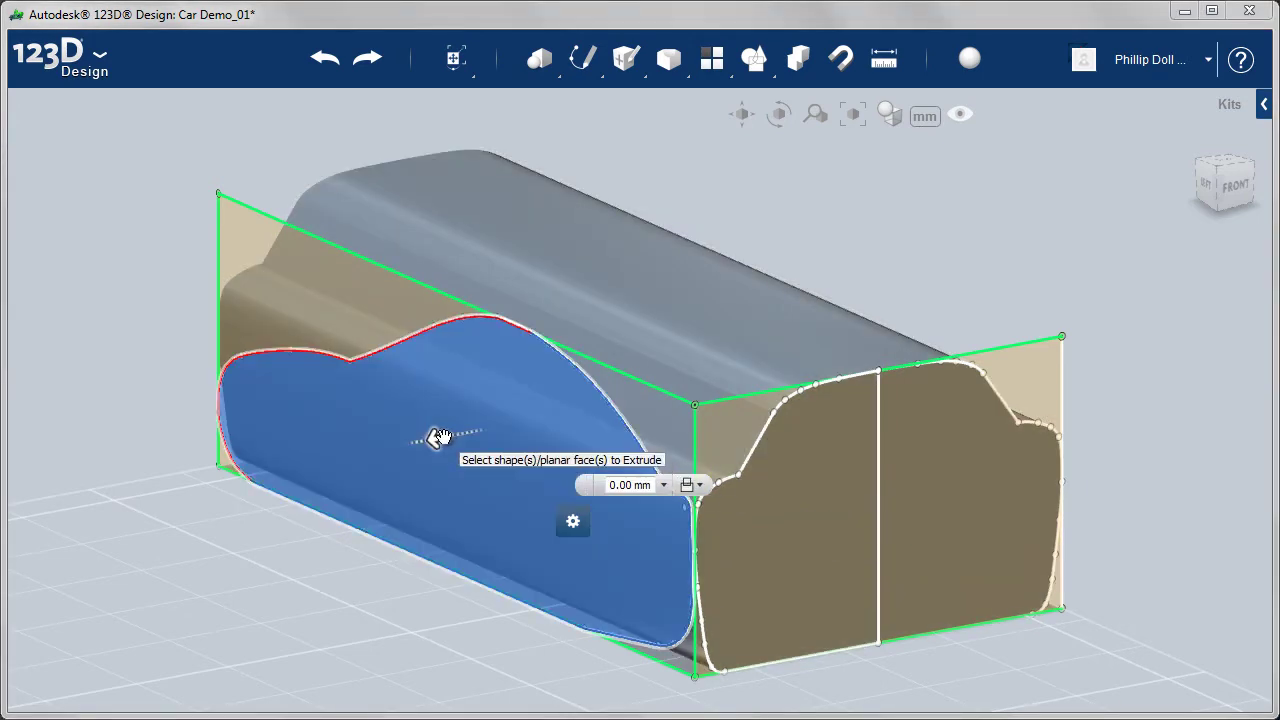
drag(535, 427, 838, 362)
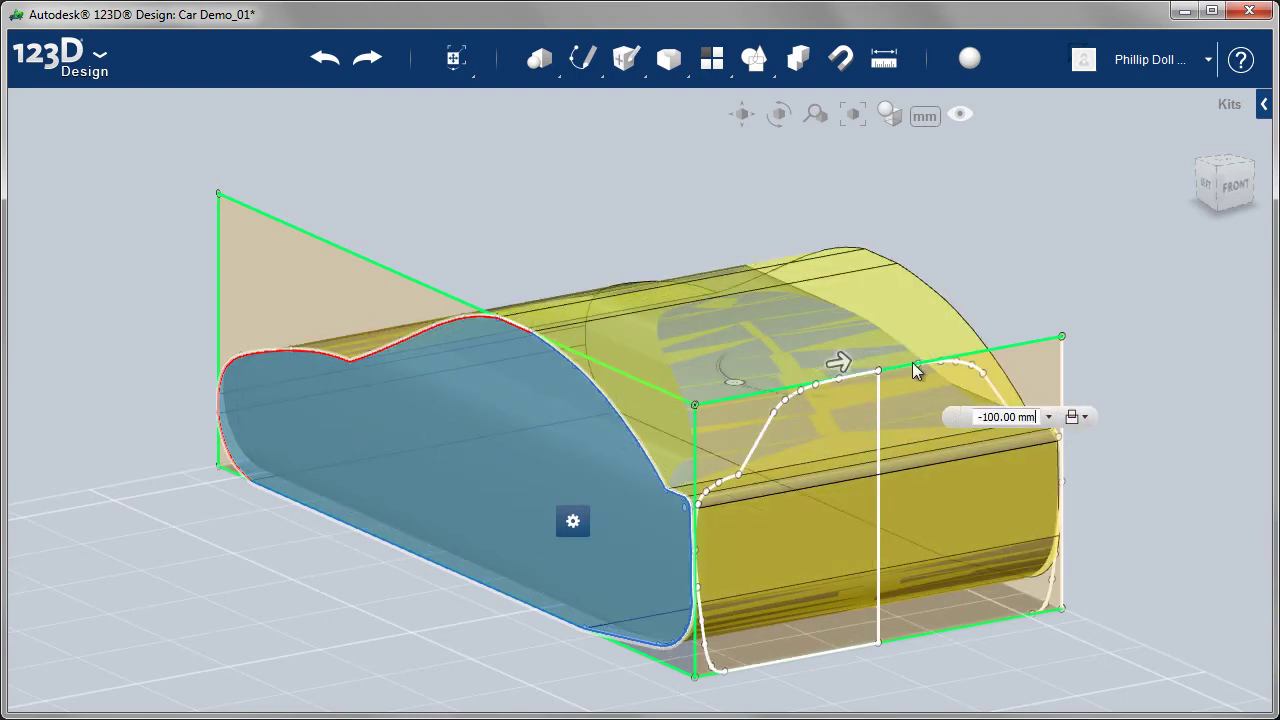
click(1222, 190)
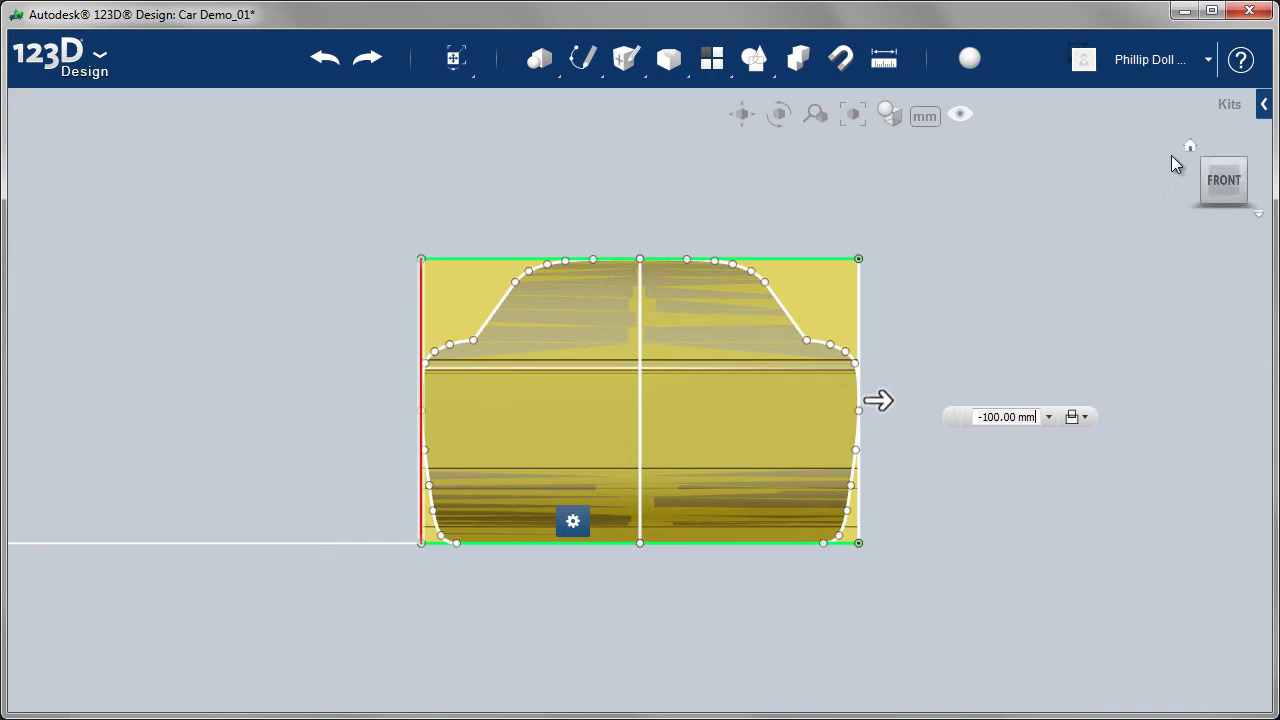
click(1190, 146)
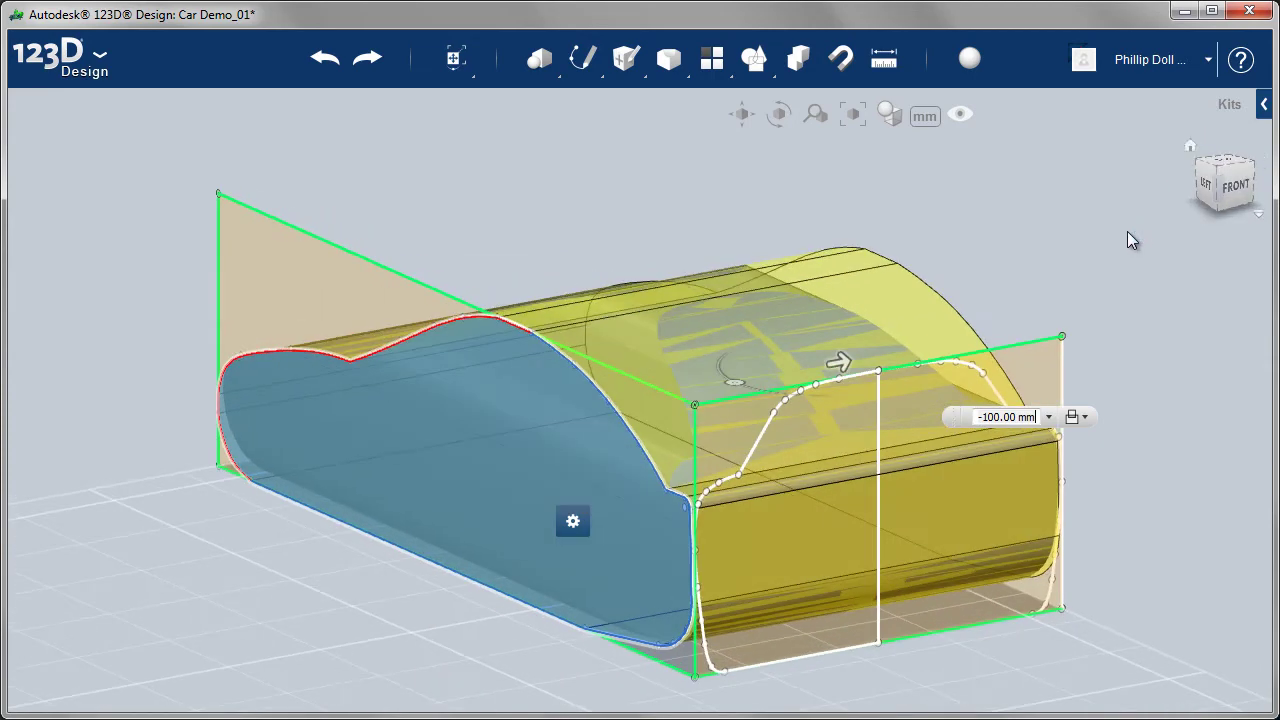
key(Return)
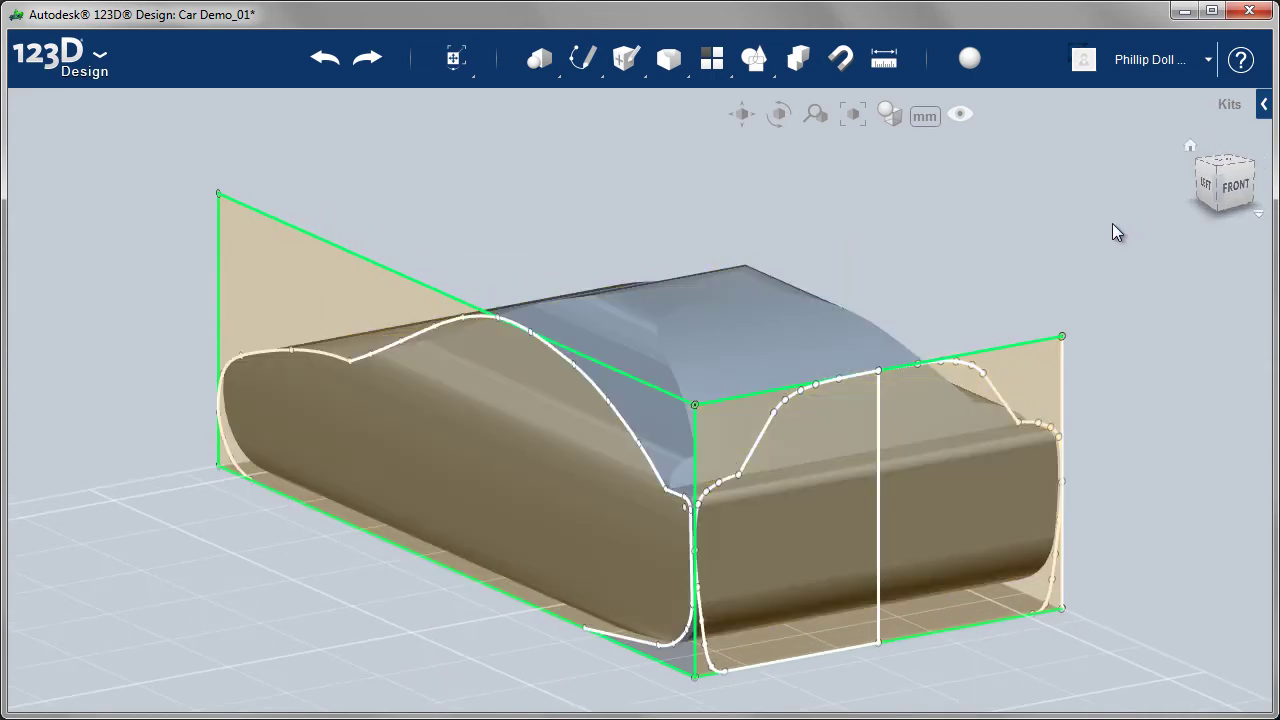
Step: Hide all sketches, then orbit and view the solid car body from the top-back-left corner
mouse_move(959, 115)
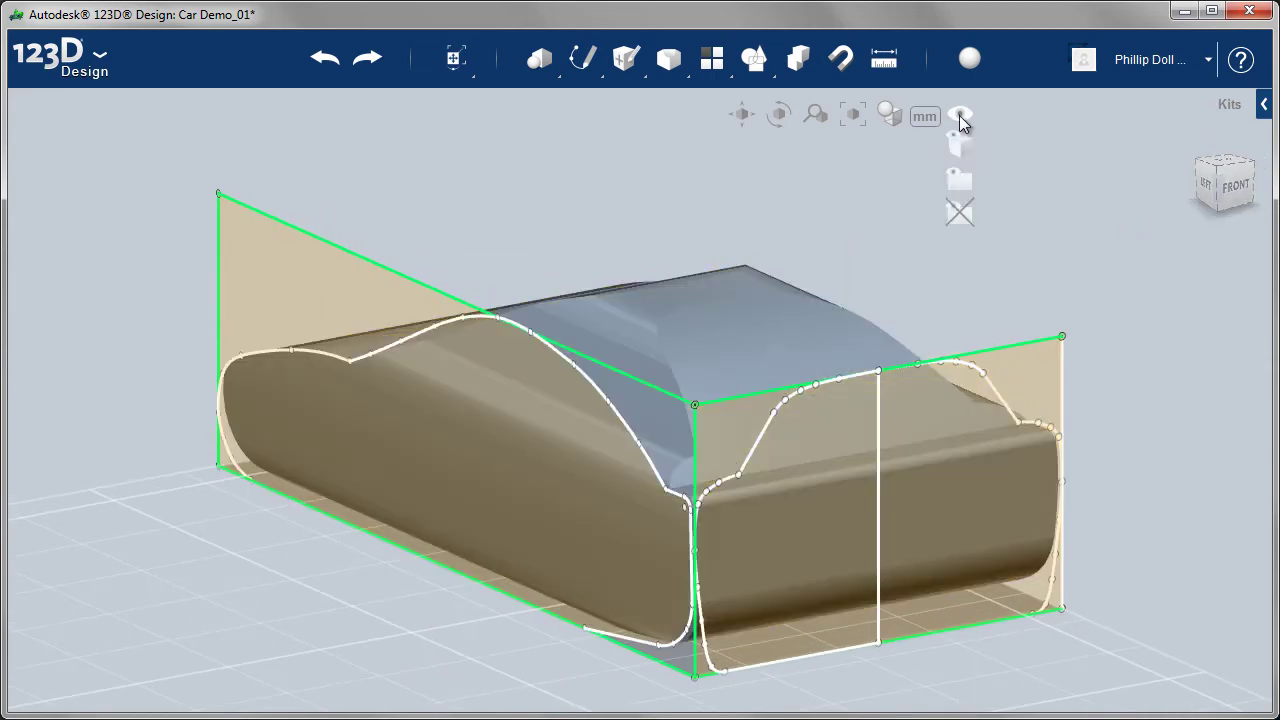
click(957, 216)
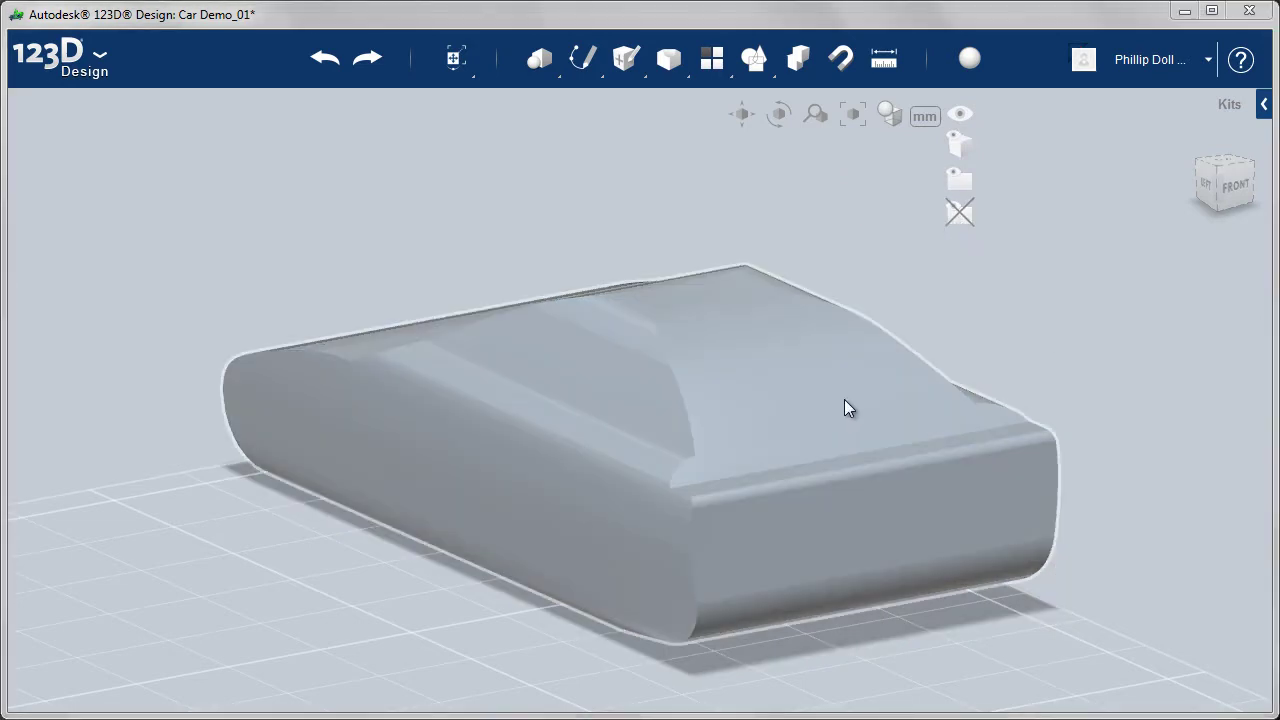
right_drag(844, 399, 923, 400)
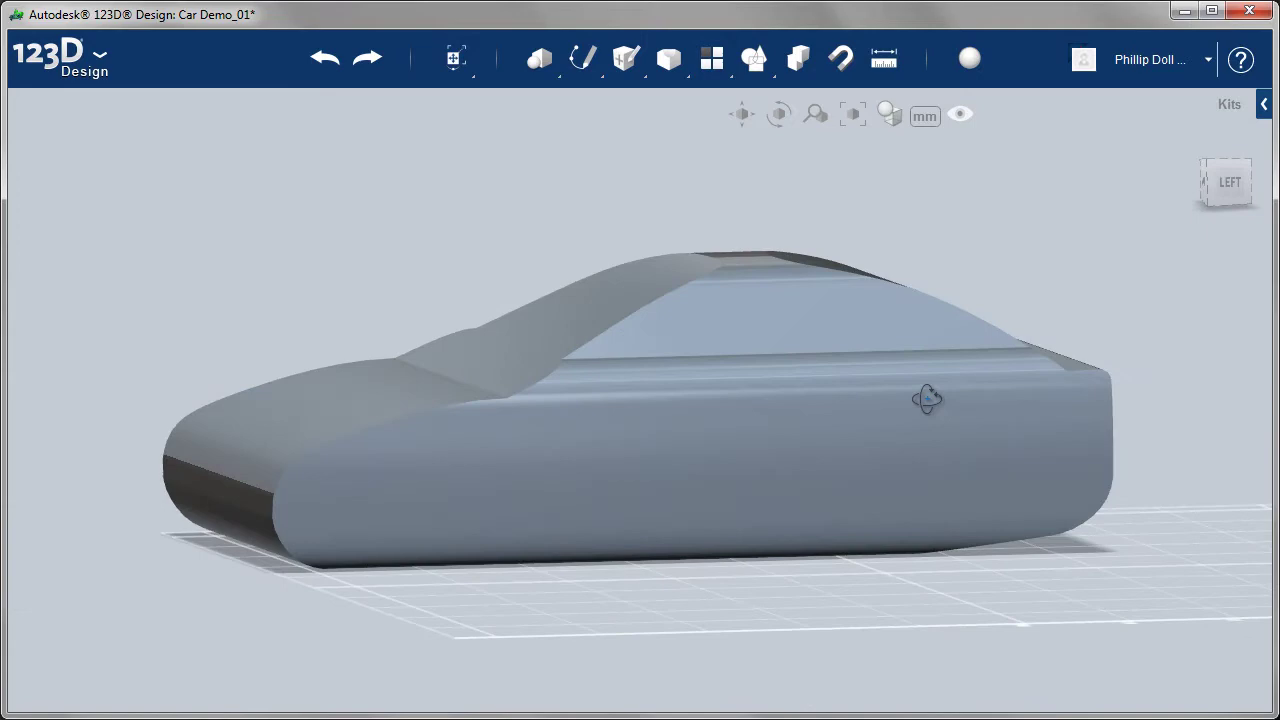
click(1209, 165)
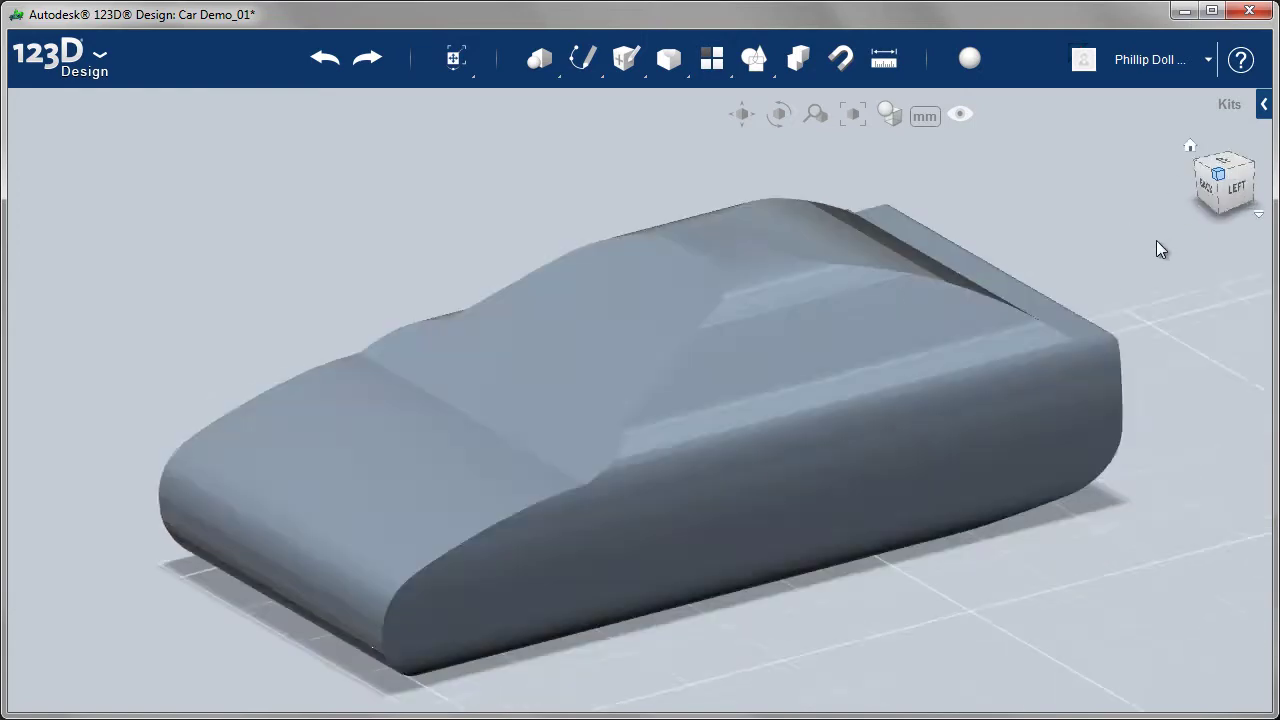
mouse_move(958, 114)
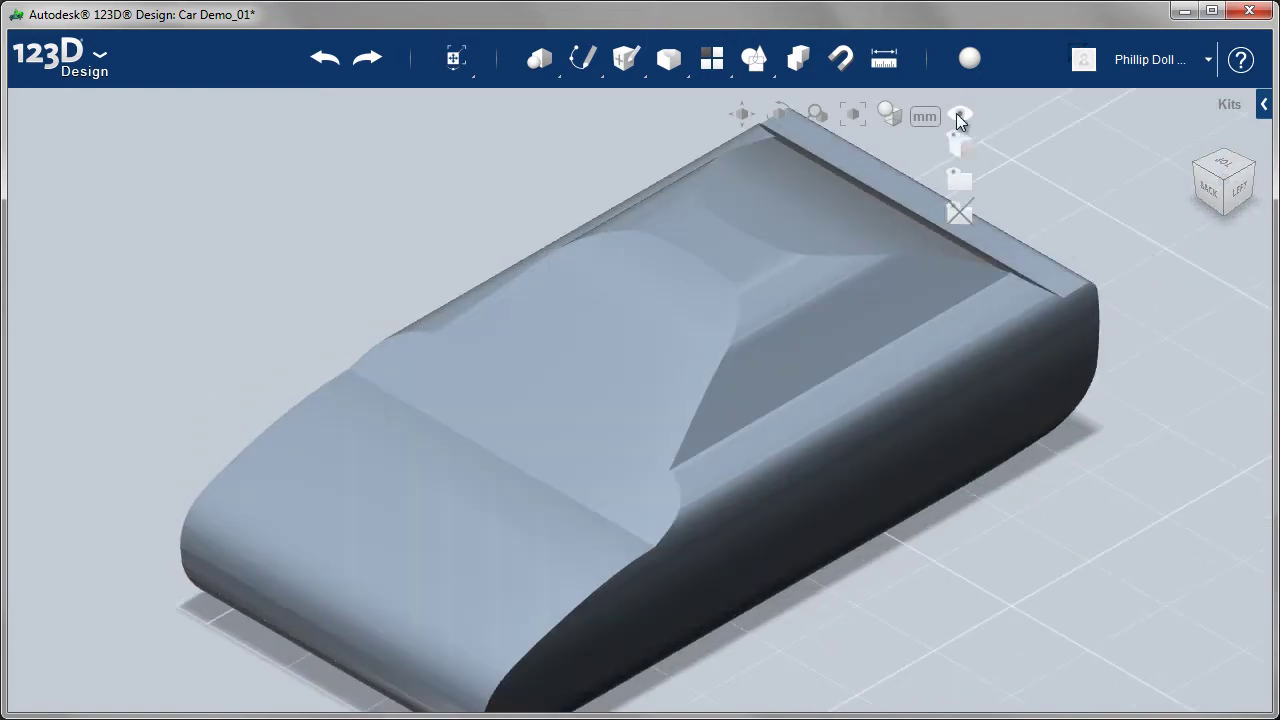
click(961, 190)
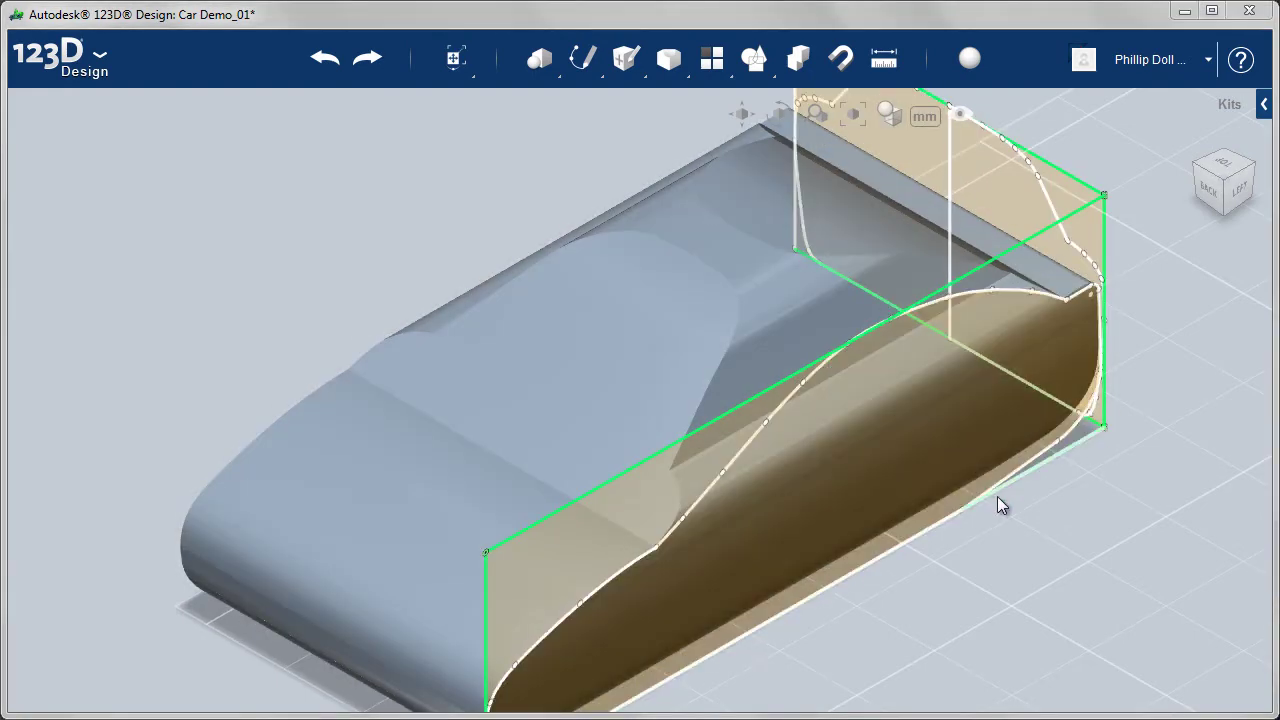
click(724, 295)
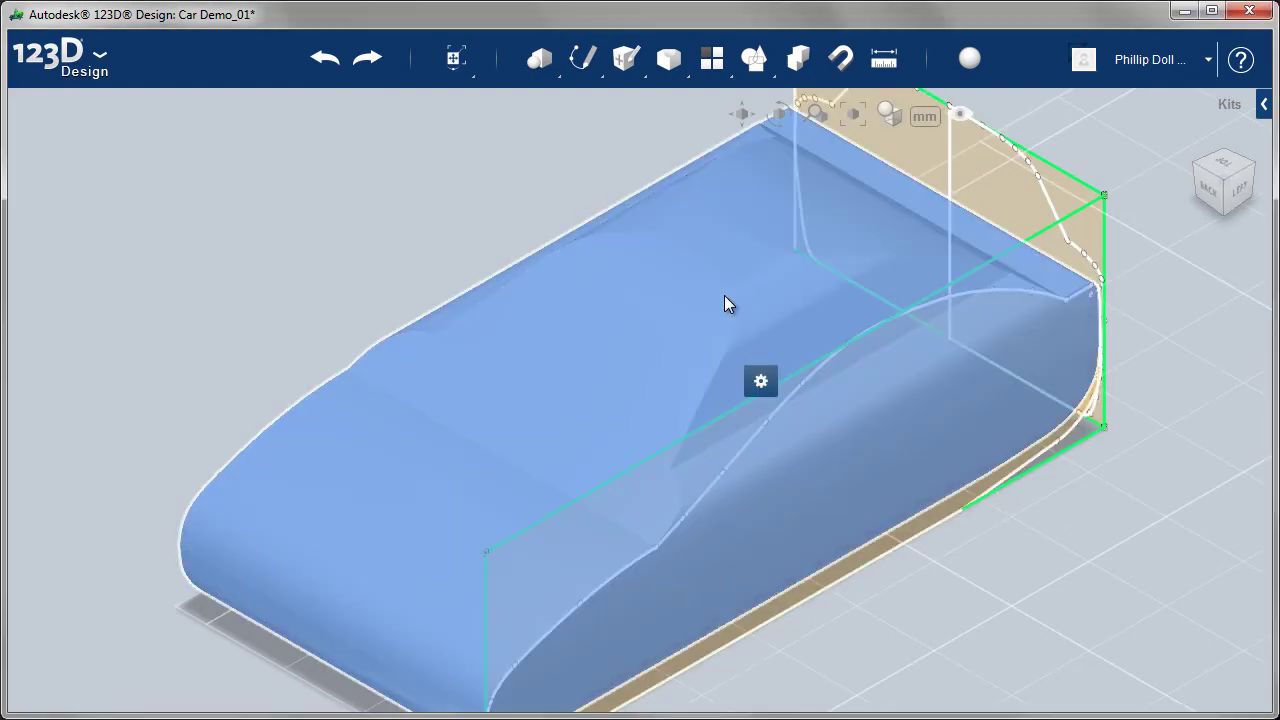
key(Delete)
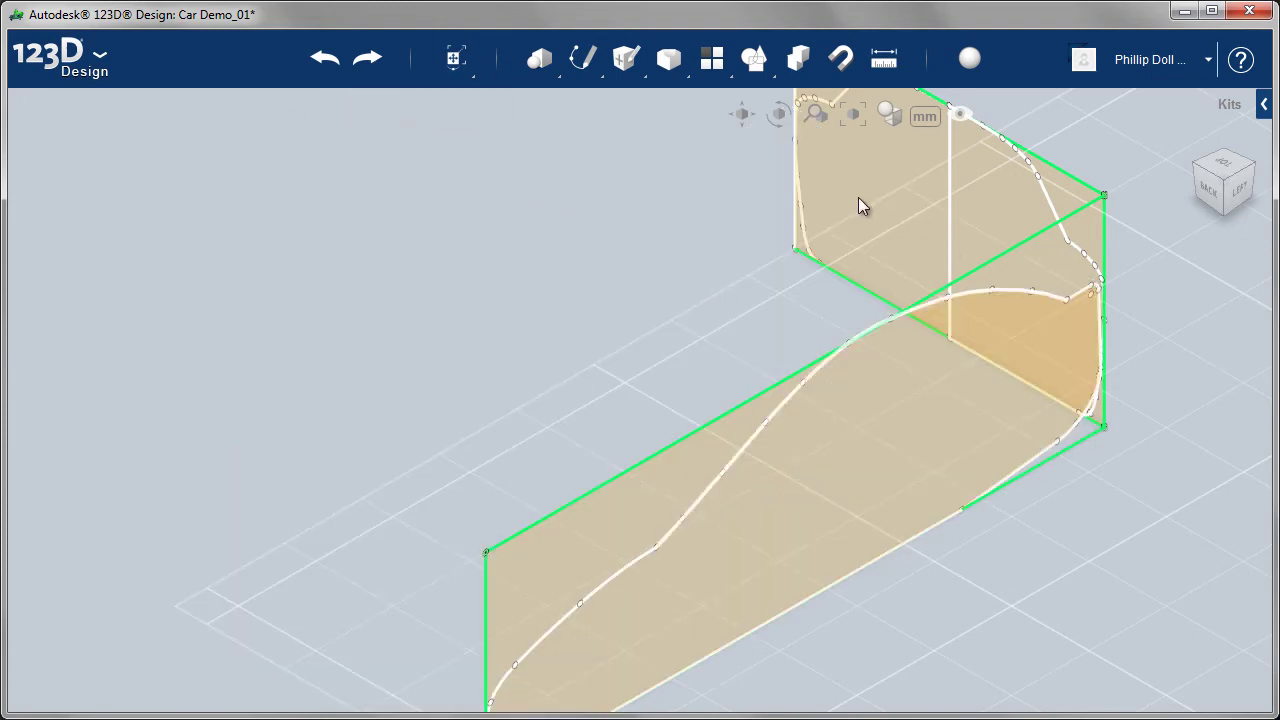
click(1240, 192)
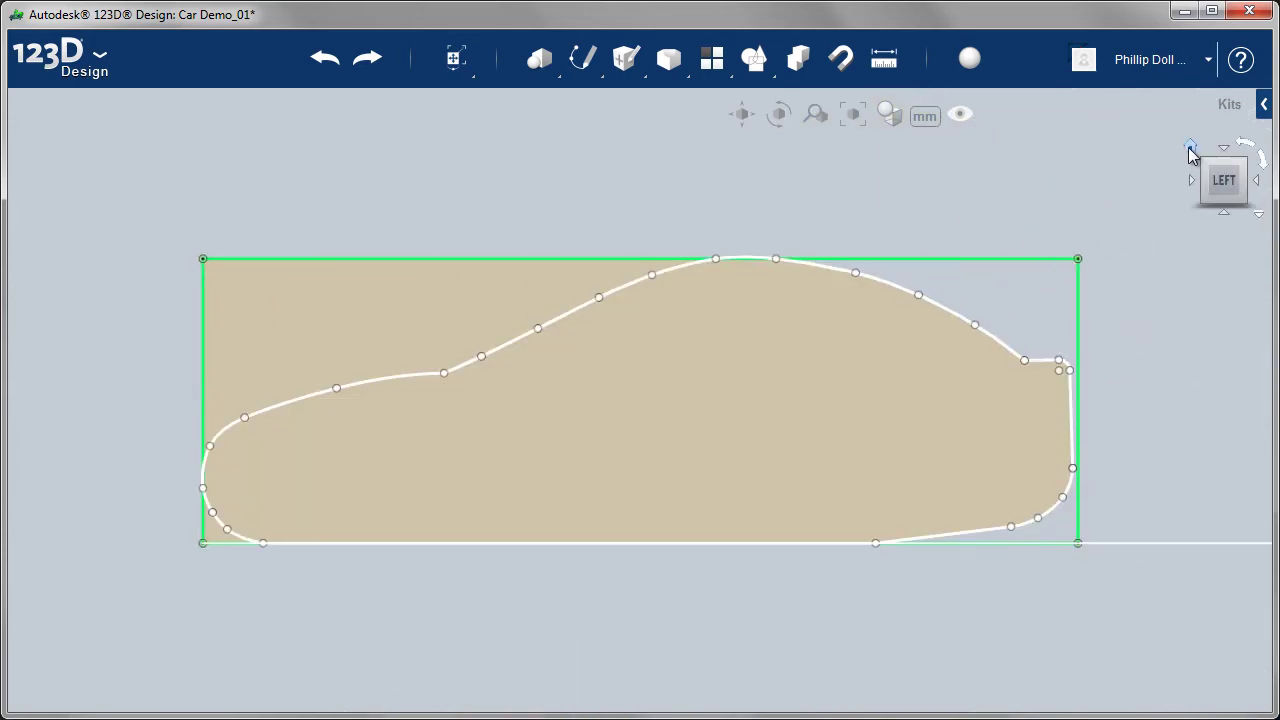
drag(1189, 149, 960, 203)
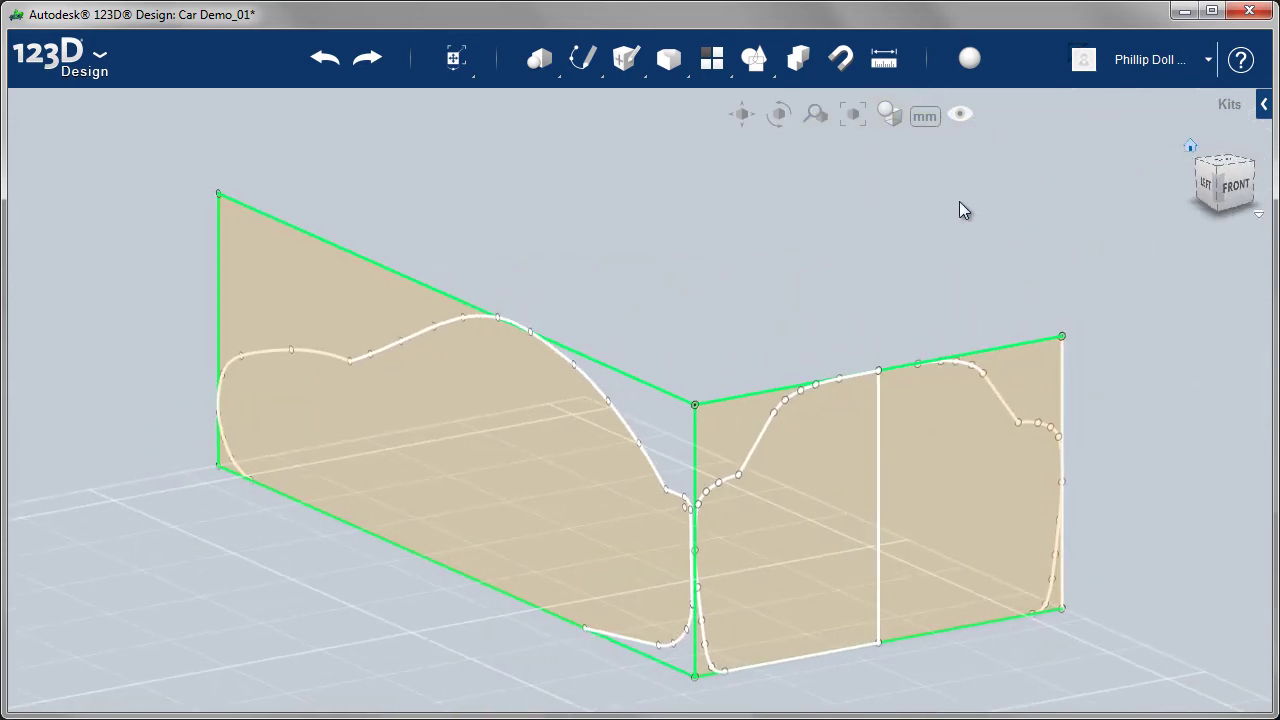
click(323, 60)
mouse_move(960, 113)
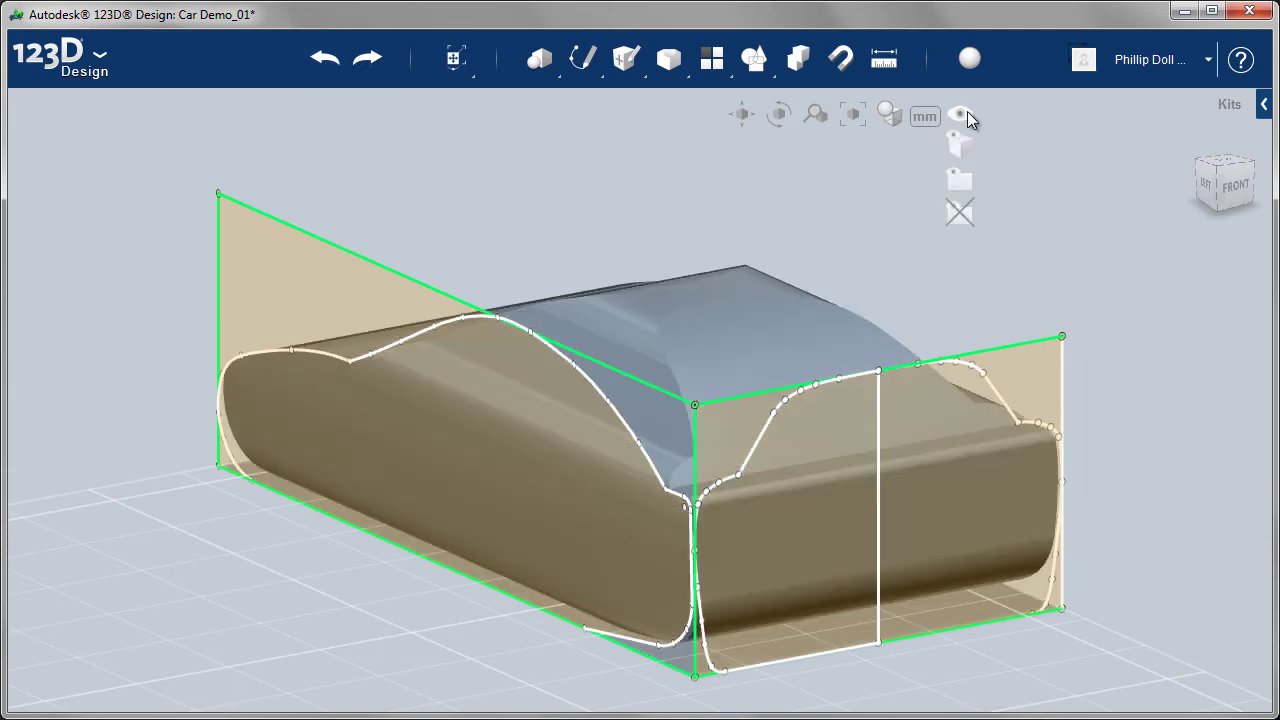
click(960, 218)
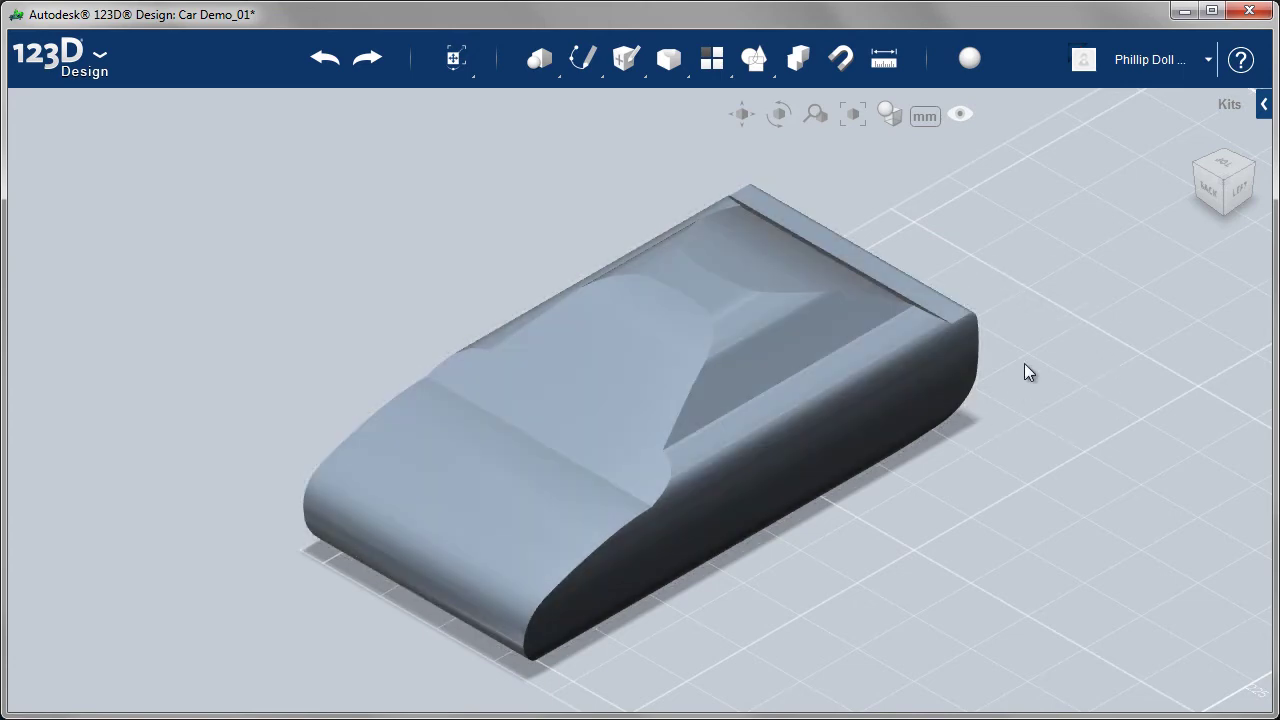
mouse_move(962, 116)
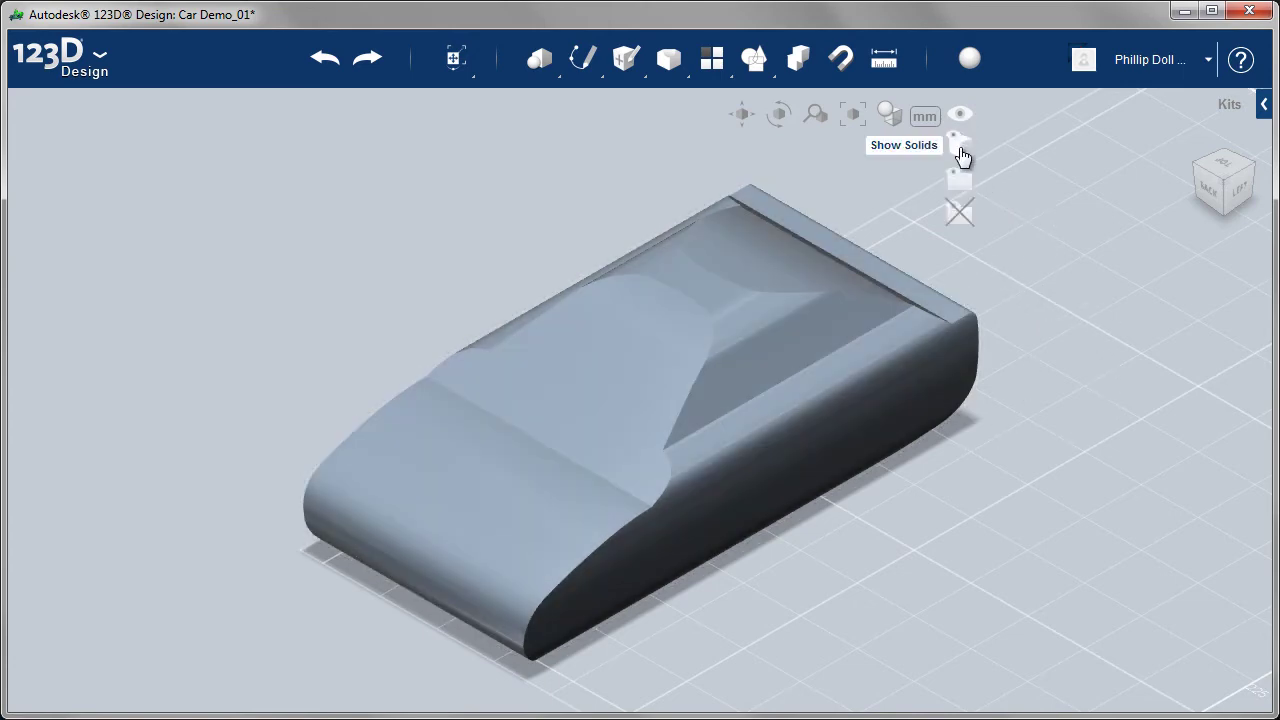
click(961, 151)
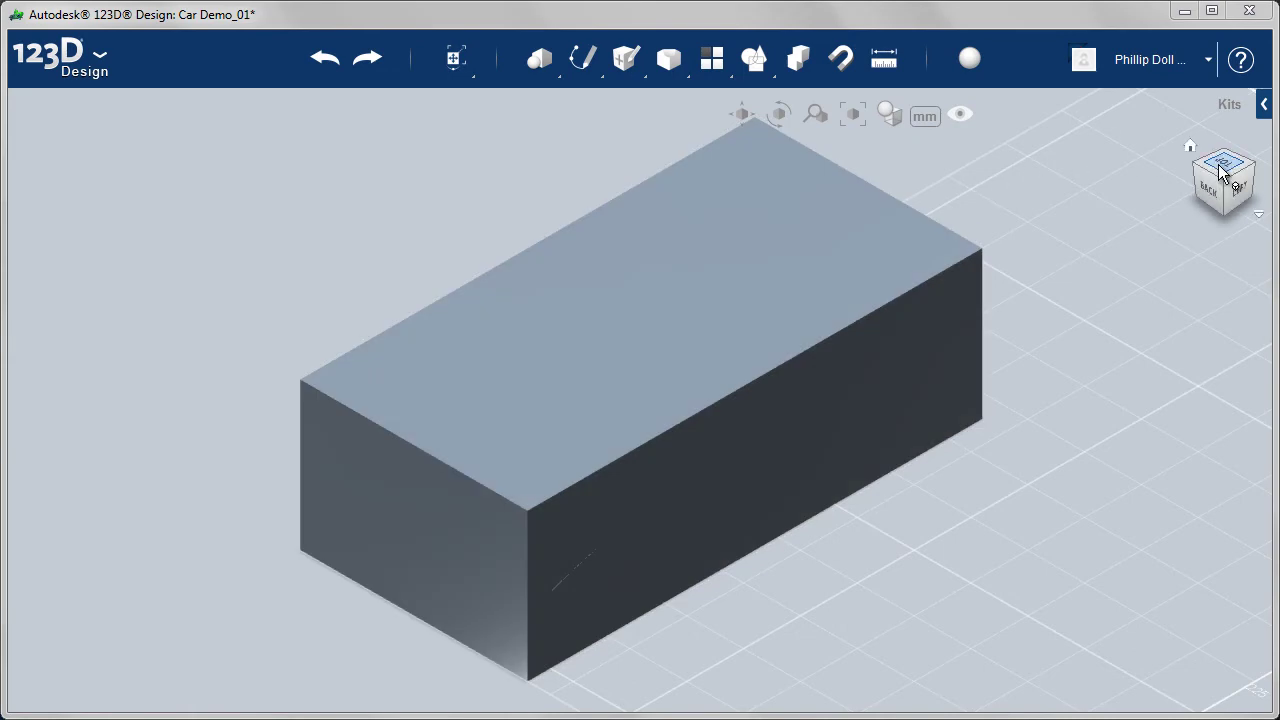
click(1222, 168)
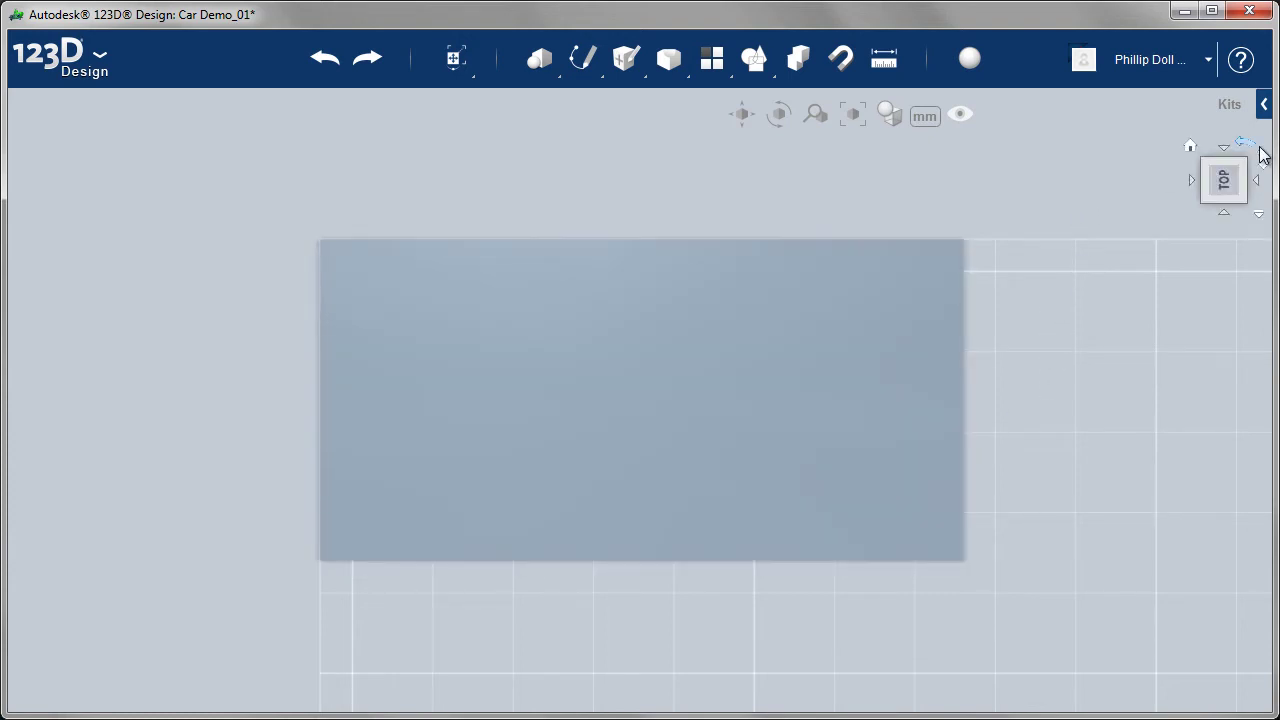
click(1192, 148)
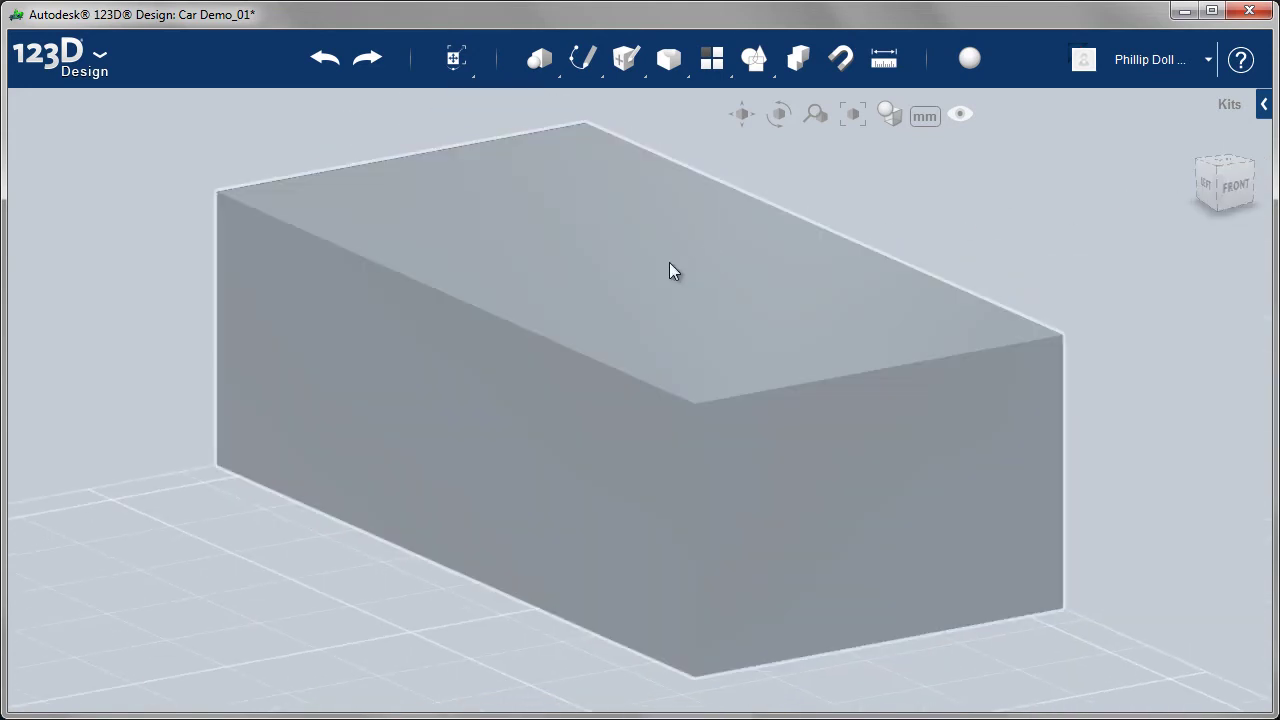
click(654, 278)
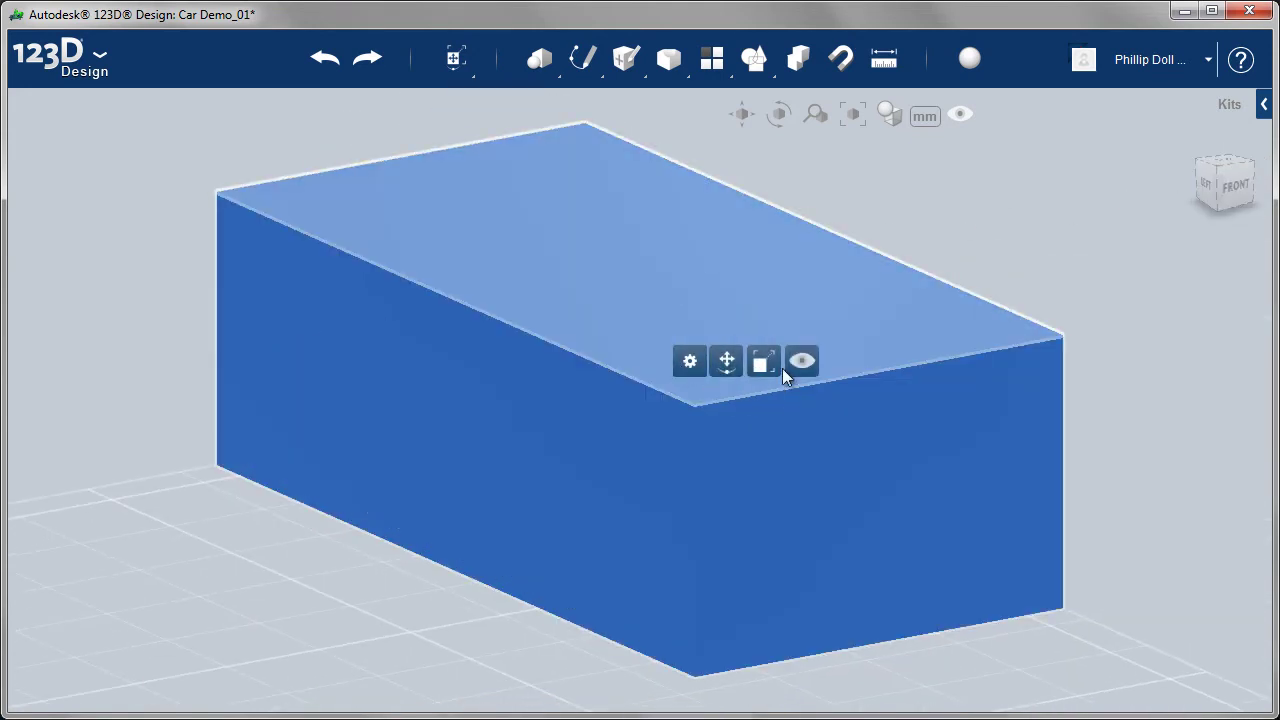
mouse_move(689, 364)
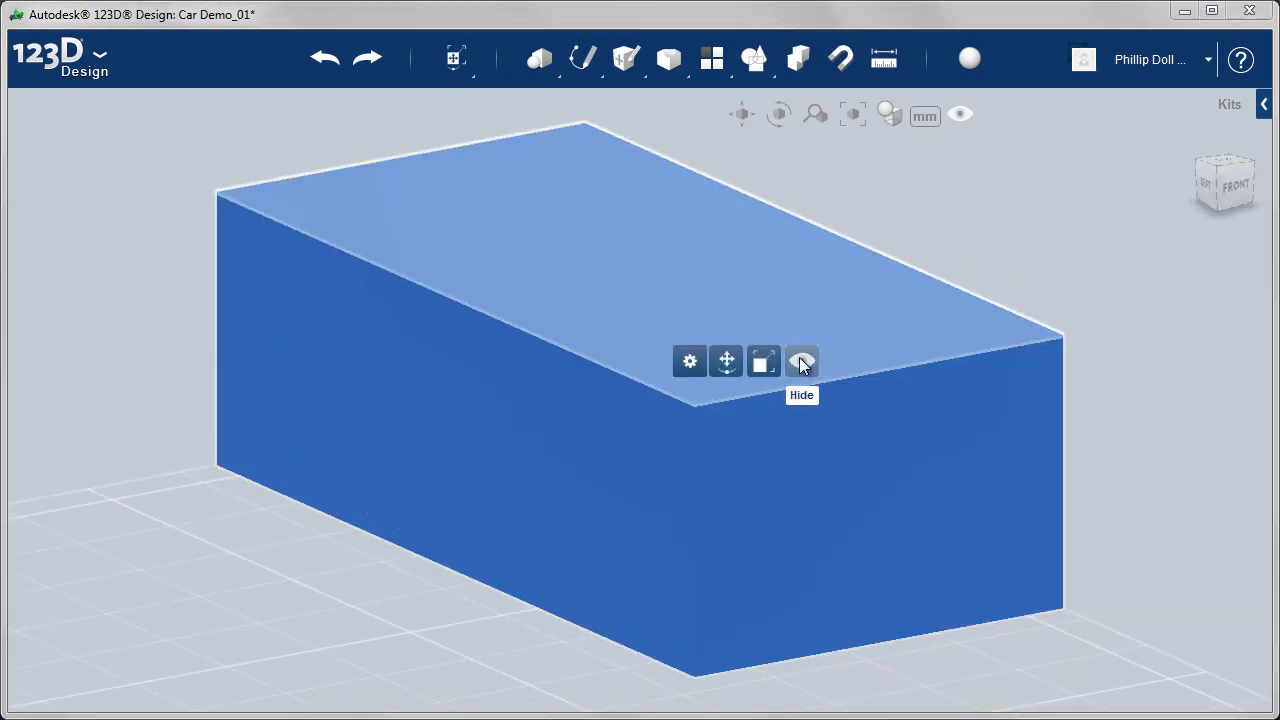
click(800, 358)
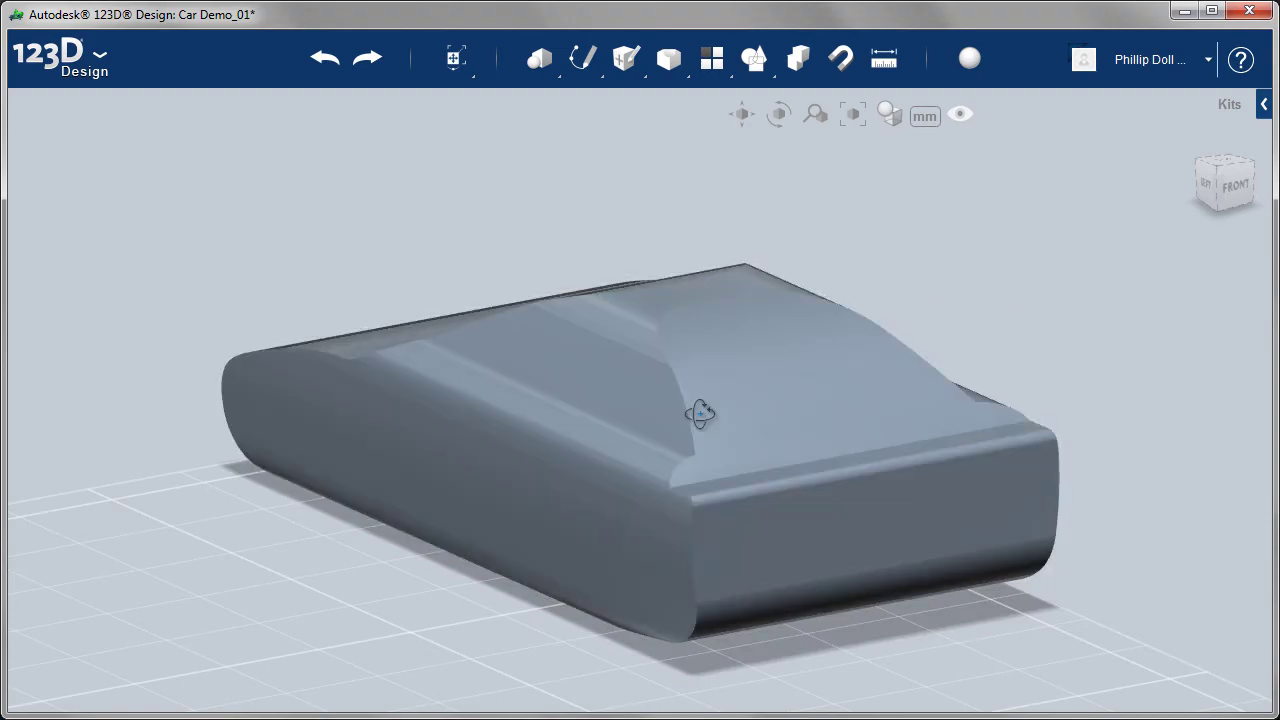
right_drag(689, 414, 838, 430)
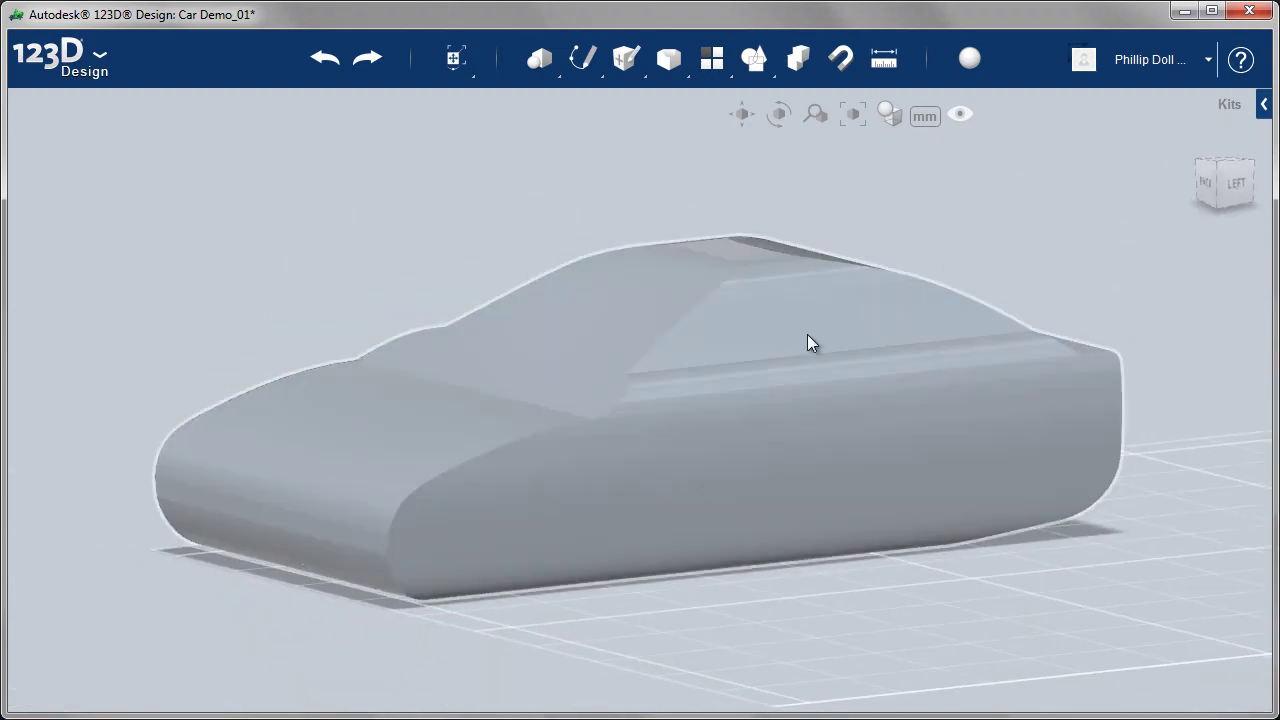
Step: Assign the Plastic > Red Glossy material to the car body and close the Material Browser
click(816, 311)
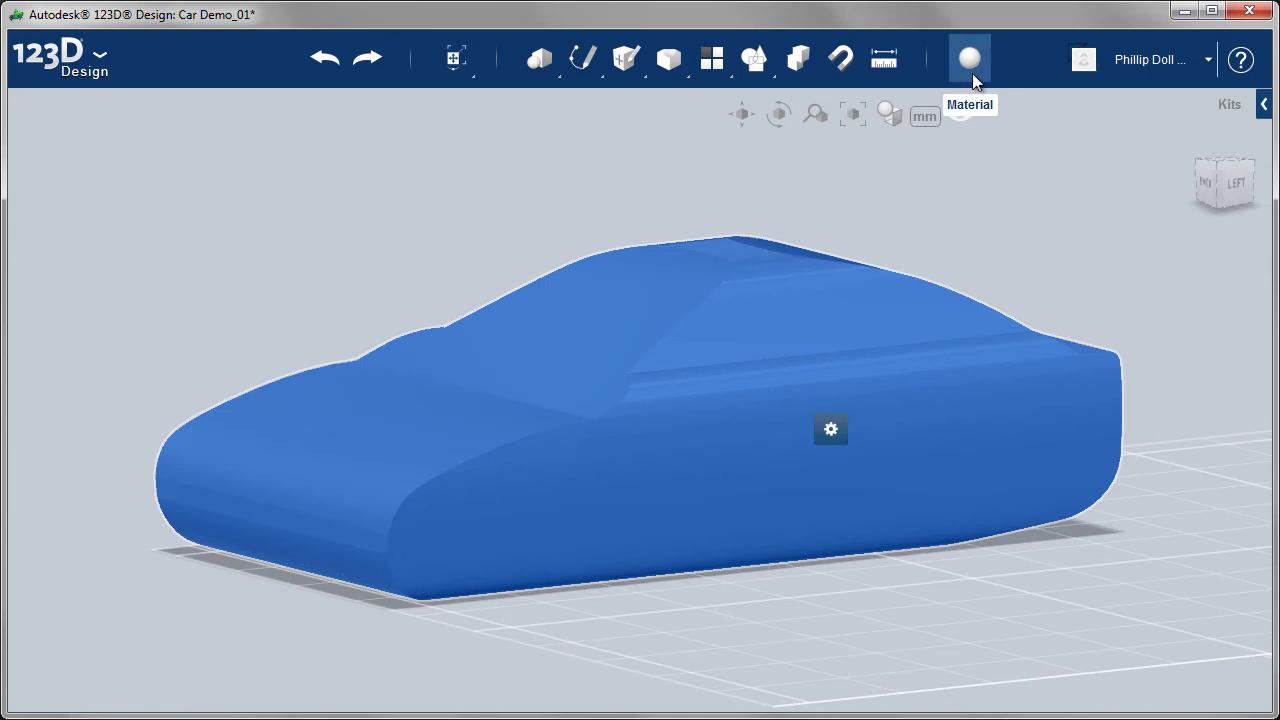
click(970, 62)
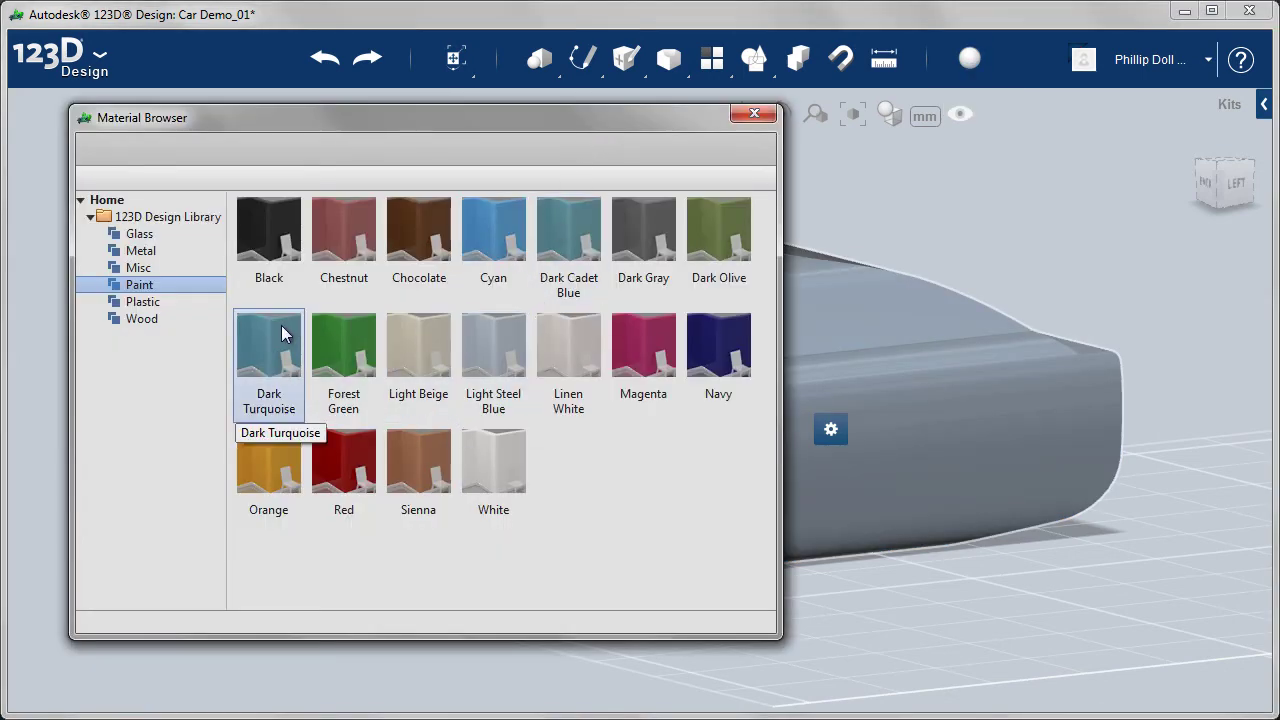
click(148, 306)
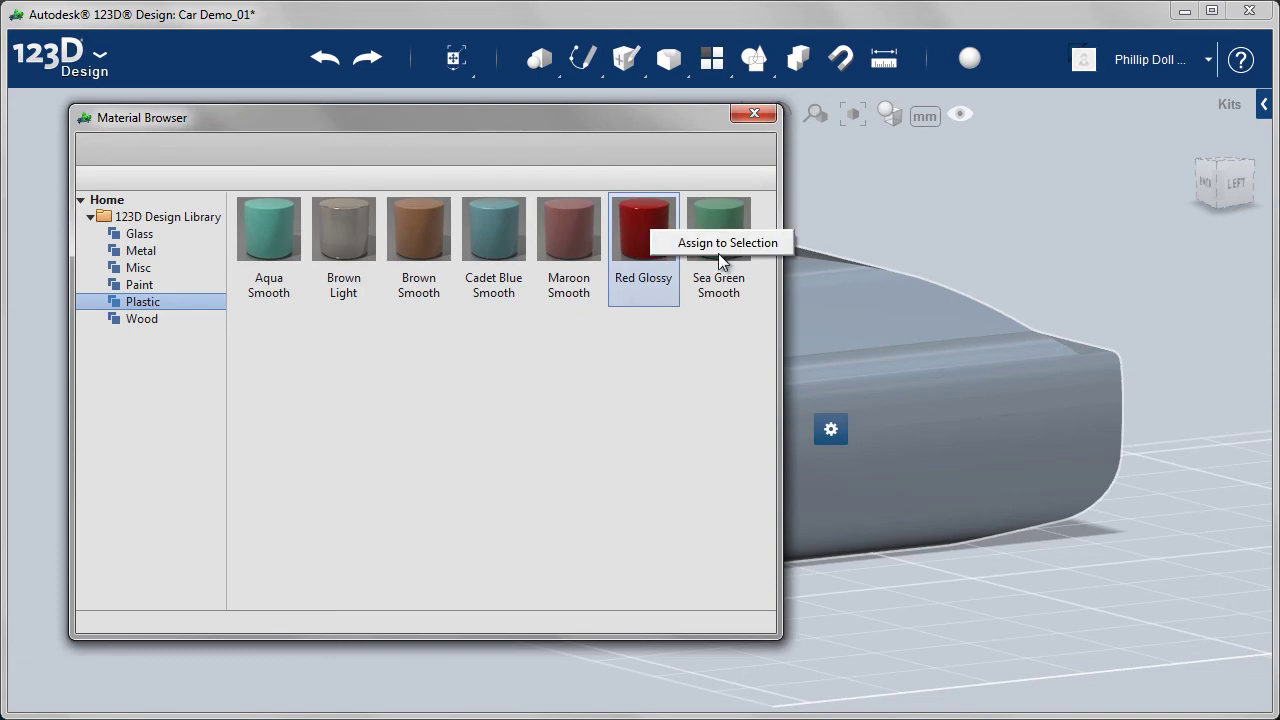
click(716, 245)
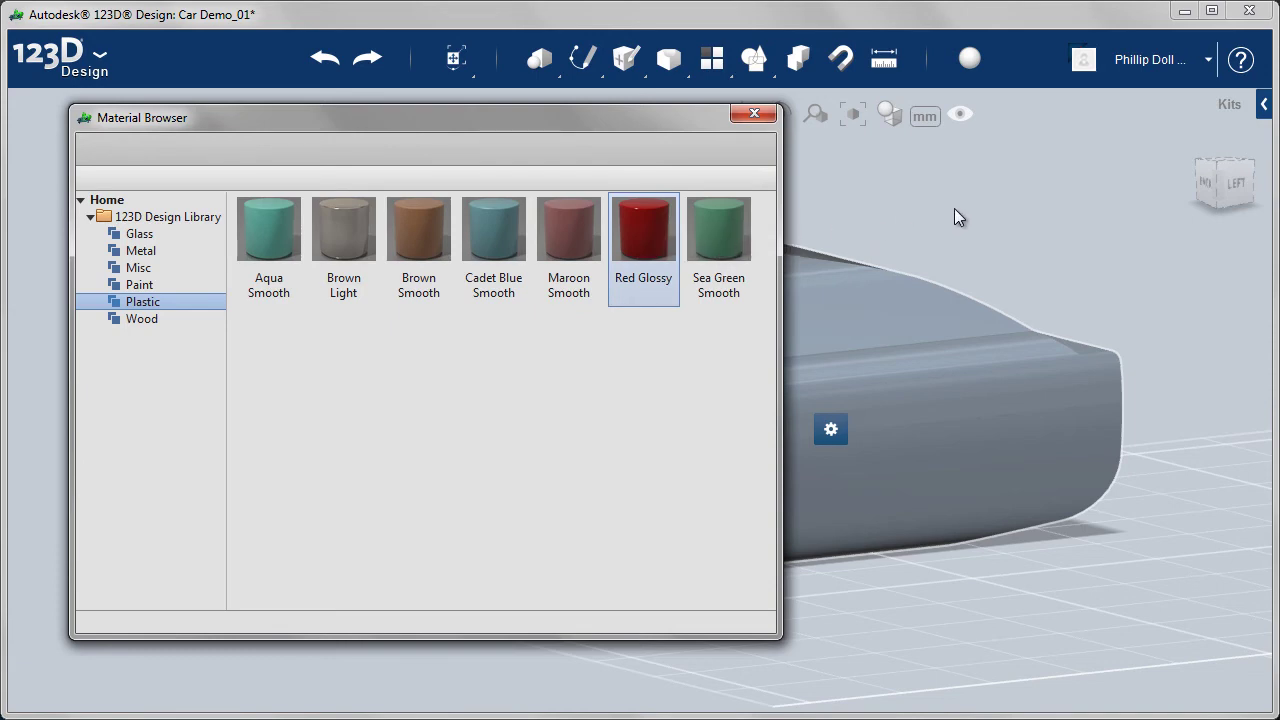
click(754, 114)
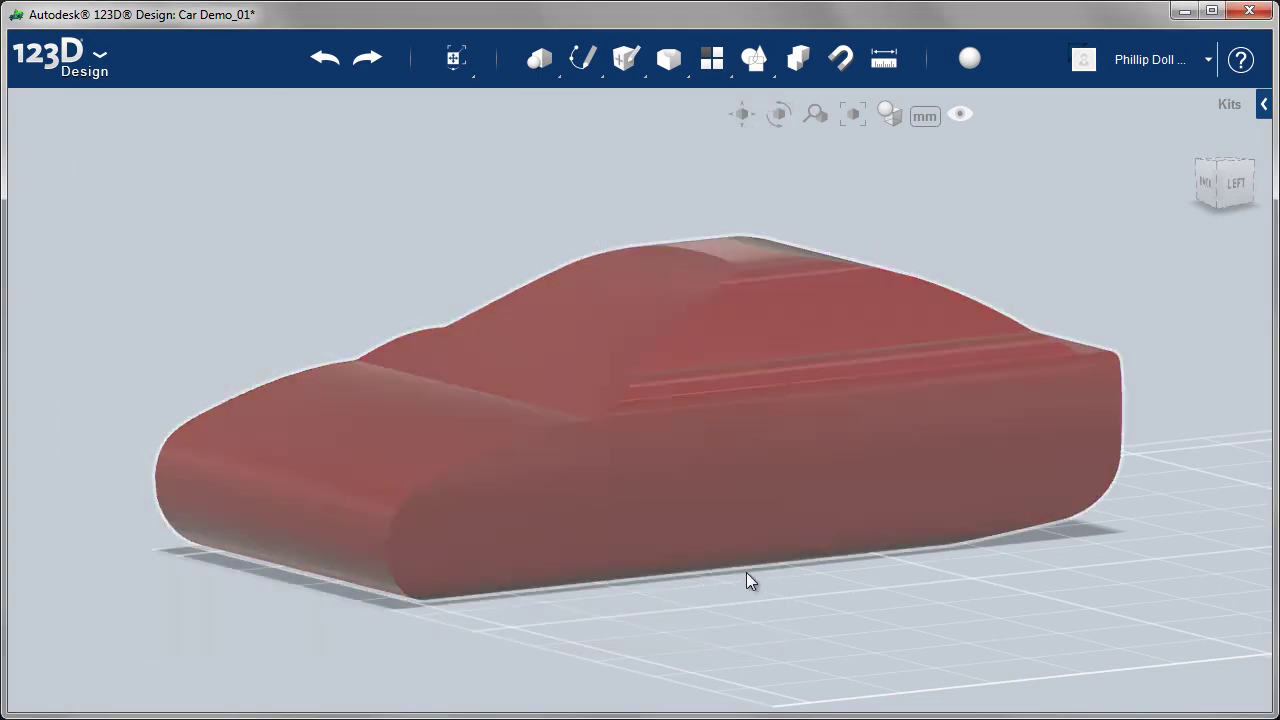
middle_drag(692, 584, 697, 530)
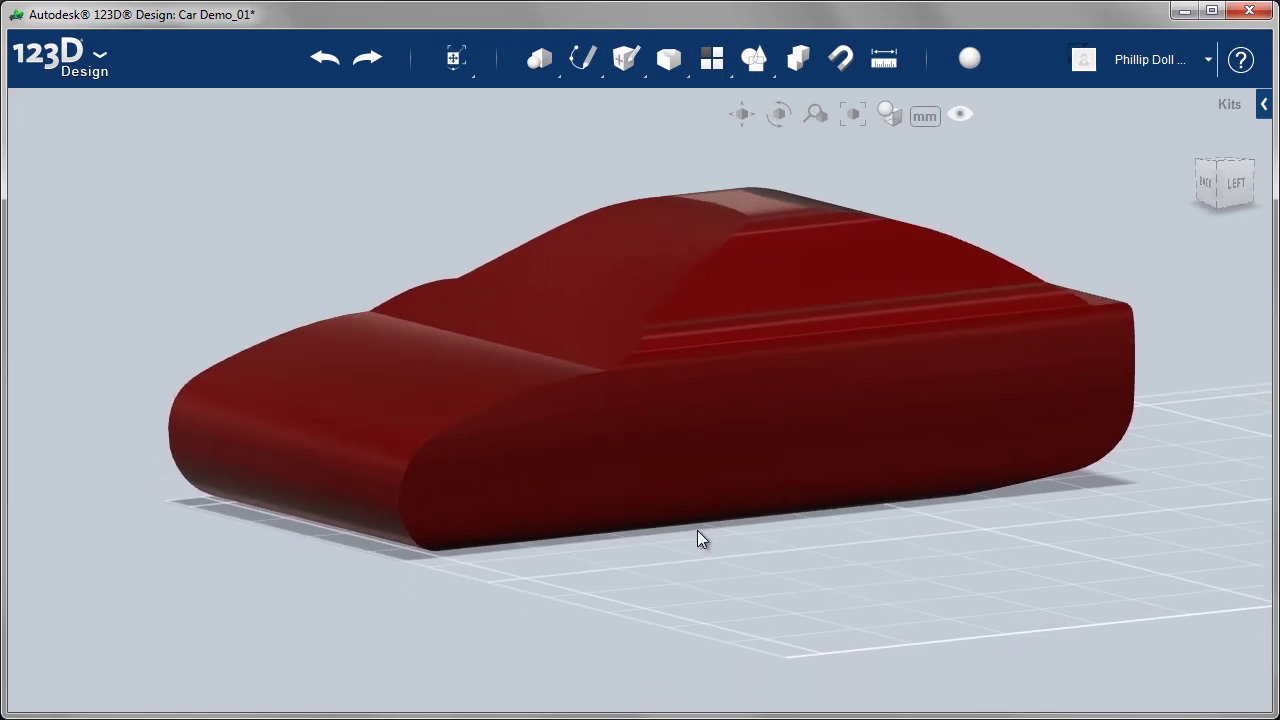
mouse_move(686, 523)
right_down()
mouse_move(623, 451)
mouse_move(634, 400)
mouse_move(664, 474)
mouse_move(663, 520)
right_up()
mouse_move(663, 78)
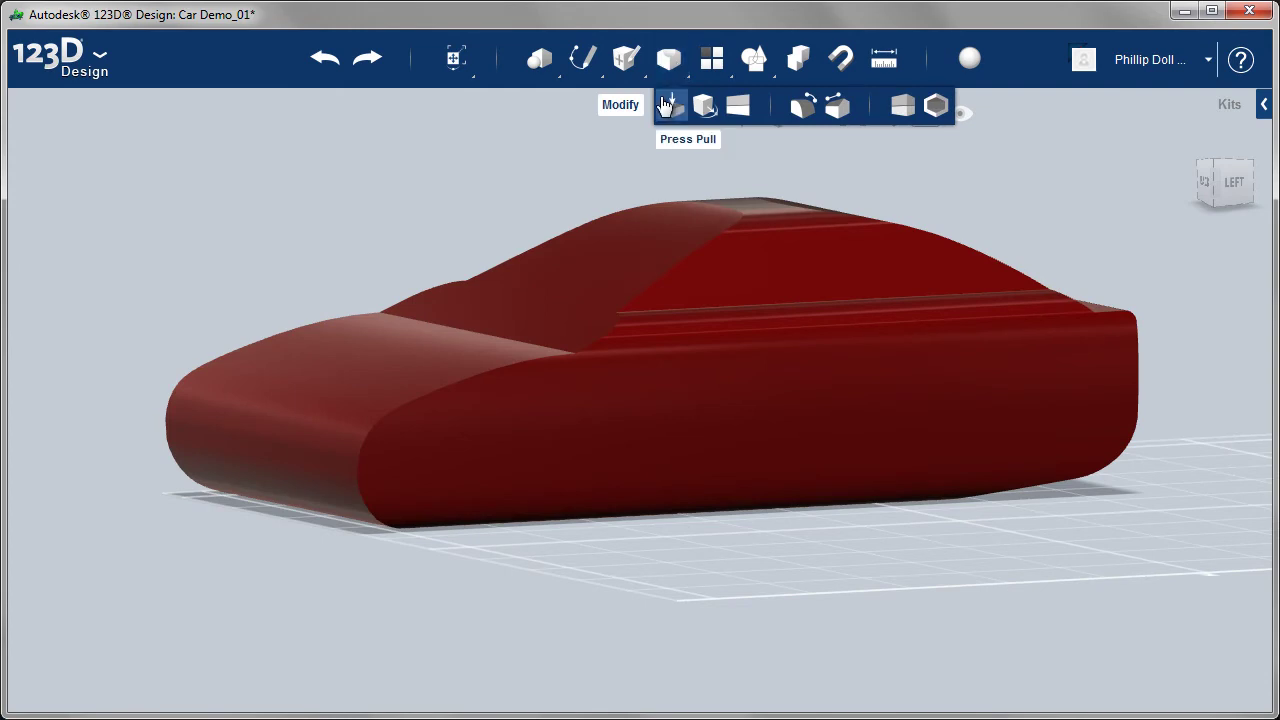
click(802, 106)
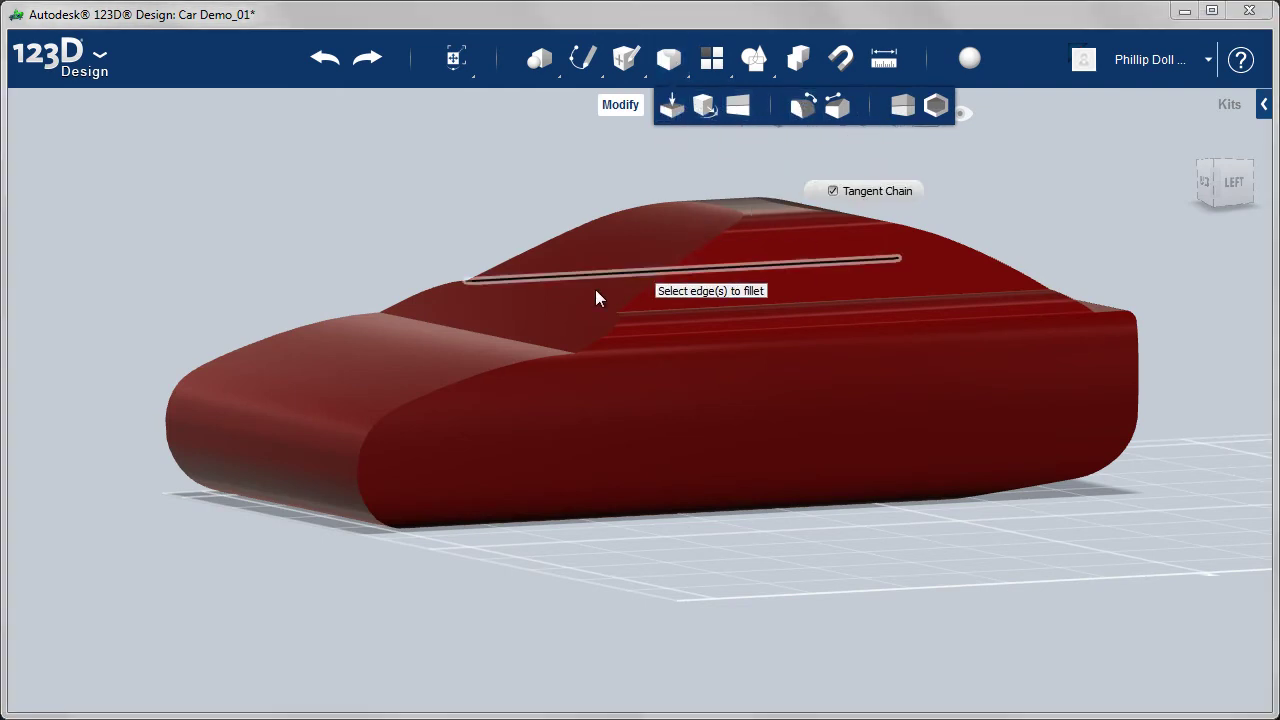
click(514, 362)
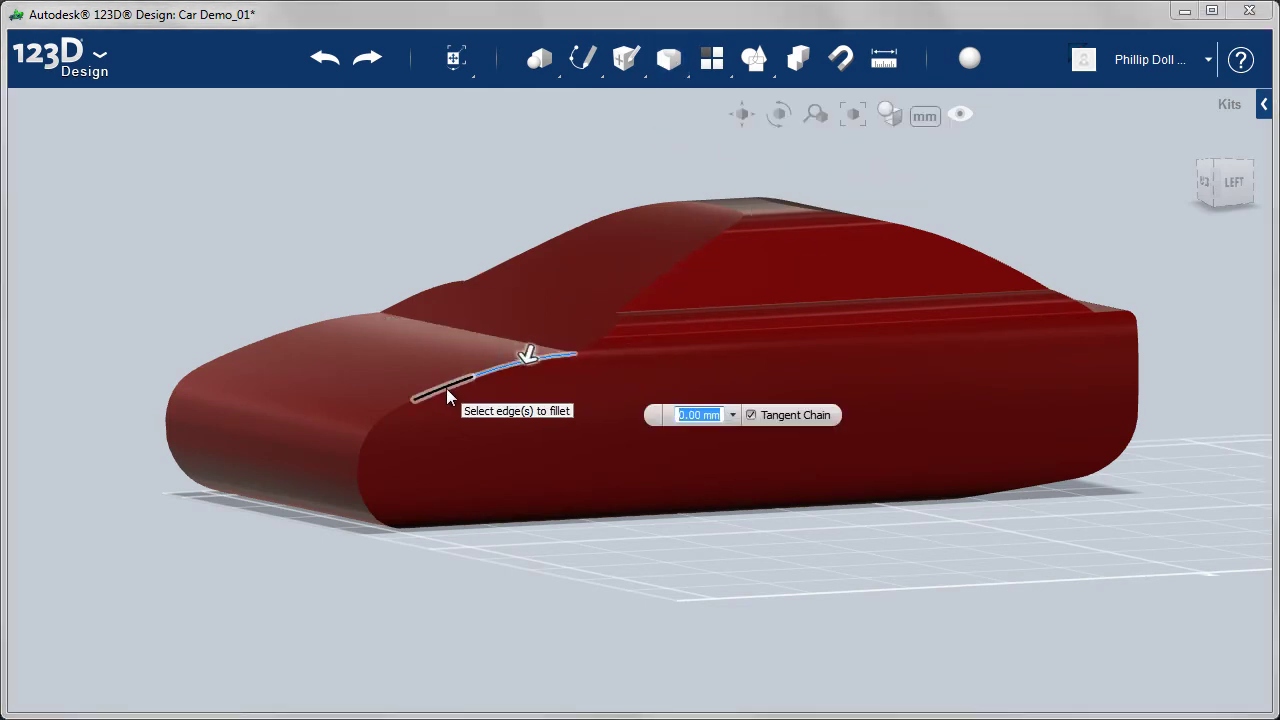
click(446, 387)
click(387, 418)
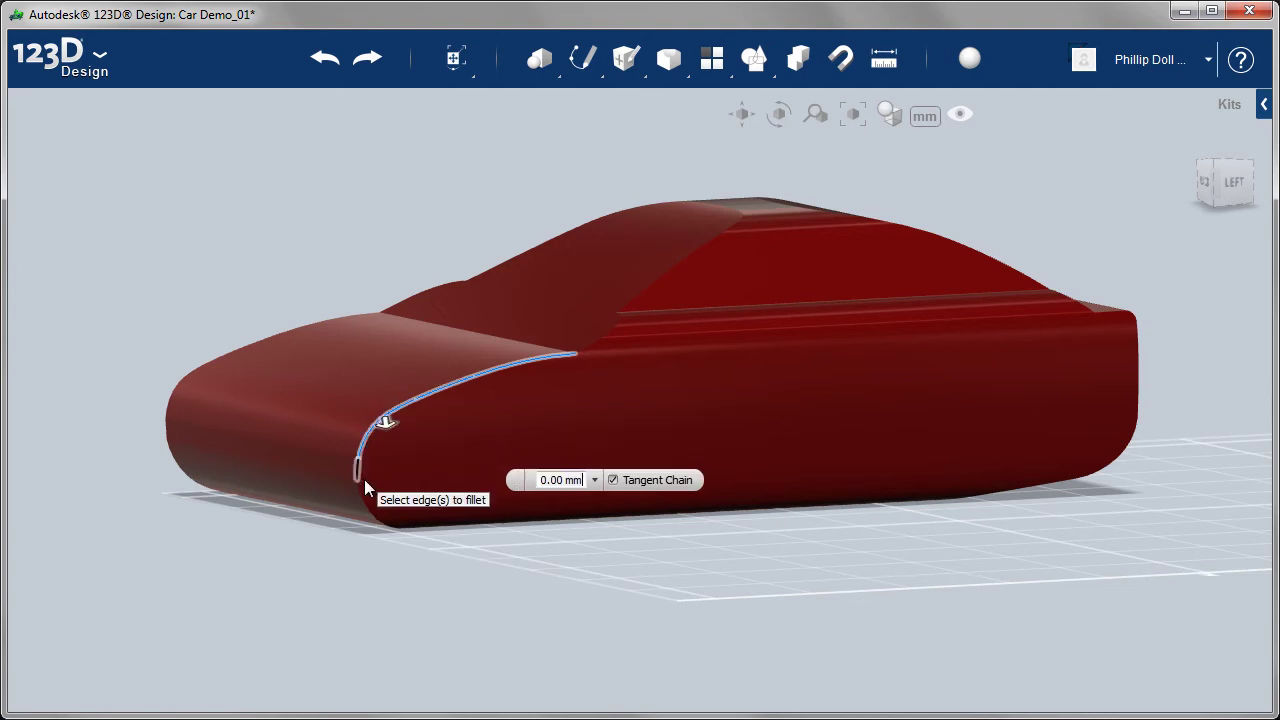
click(360, 472)
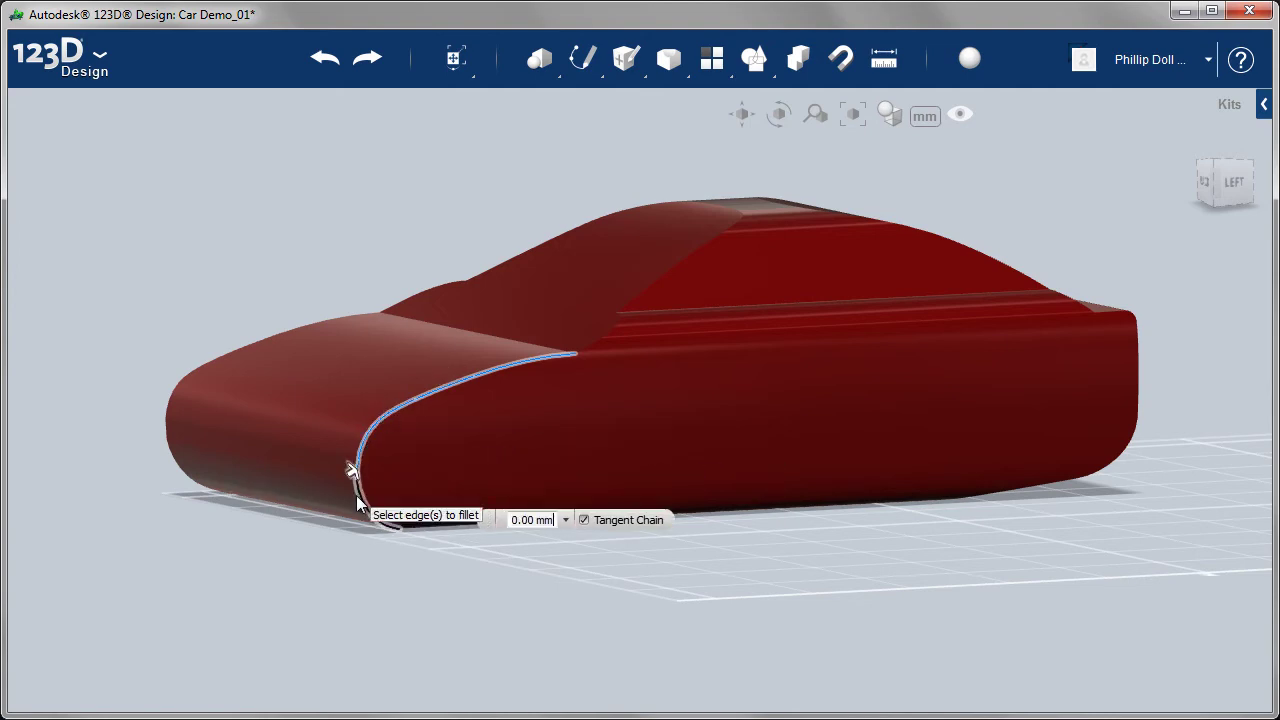
click(363, 506)
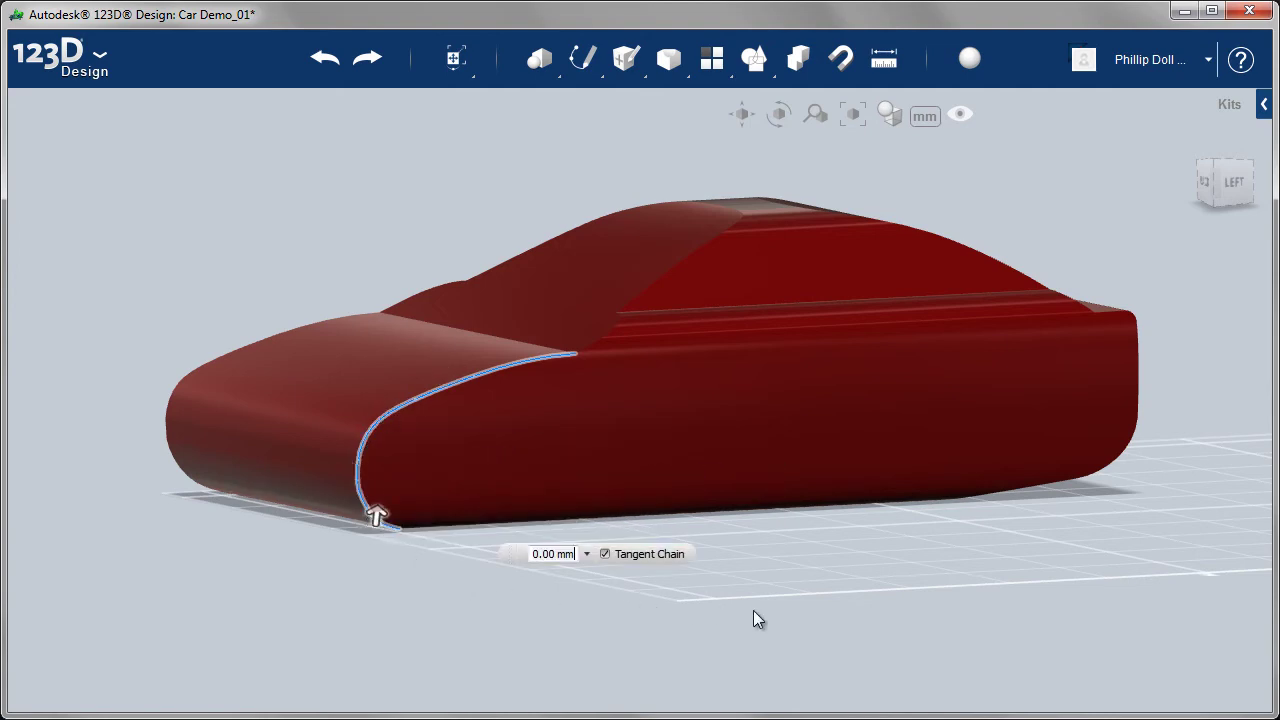
key(BackSpace)
key(BackSpace)
key(BackSpace)
key(BackSpace)
key(BackSpace)
key(BackSpace)
key(BackSpace)
click(587, 555)
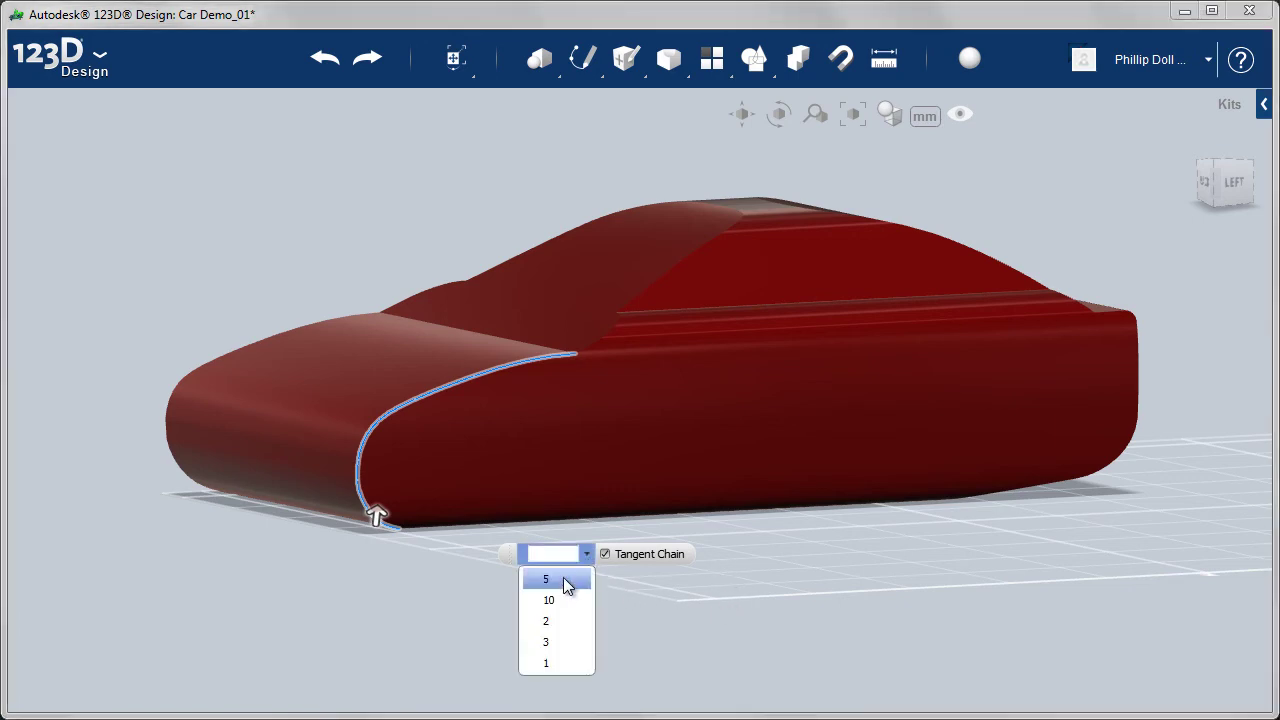
click(559, 580)
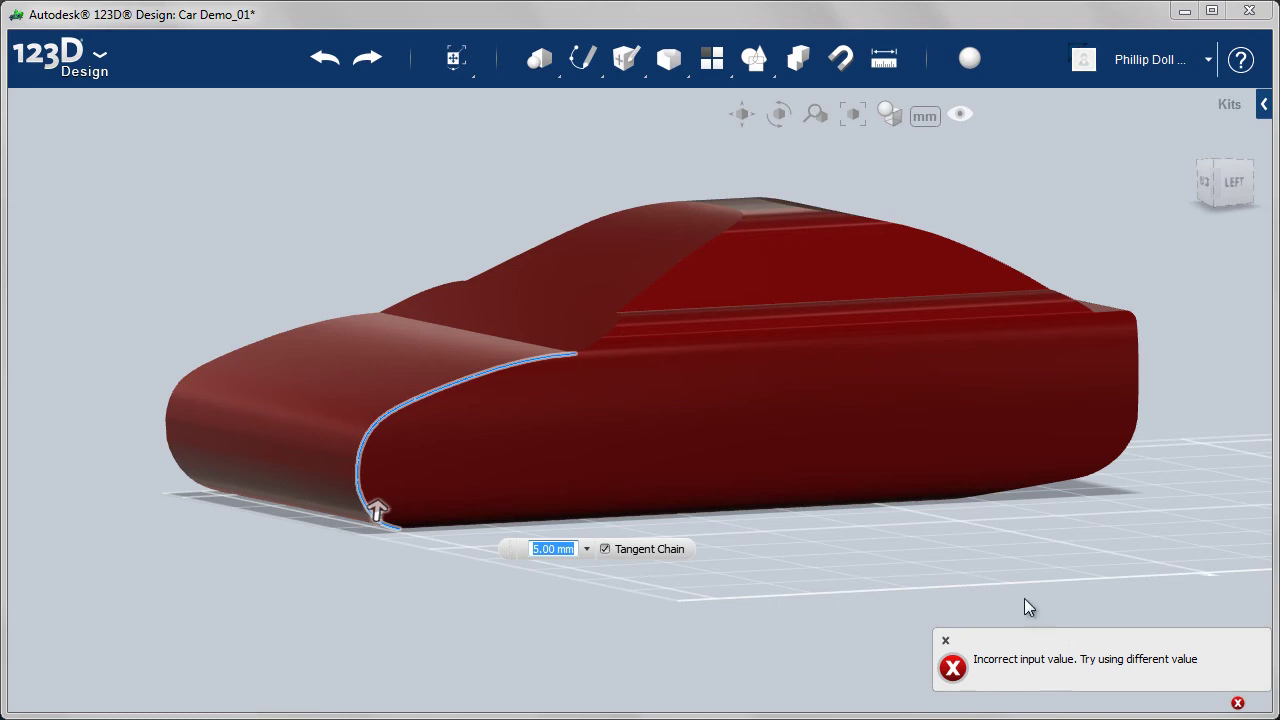
click(953, 668)
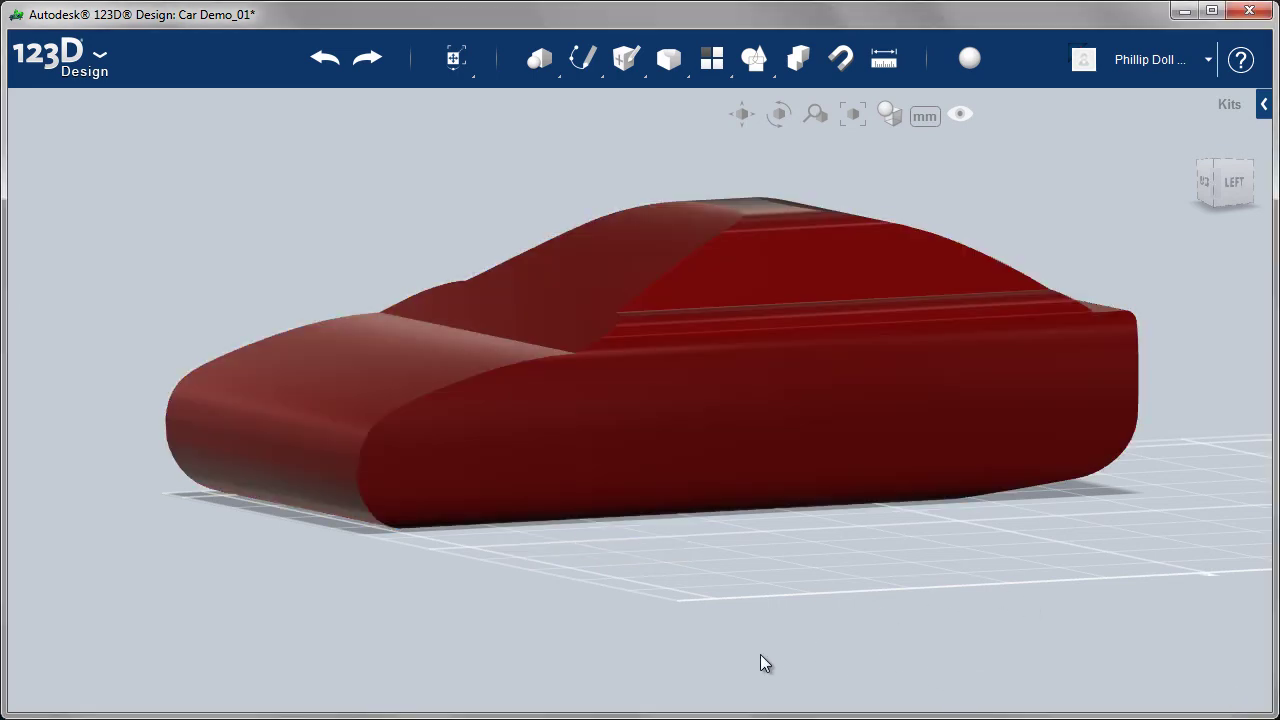
Step: Fillet the hood, front curve, lower side and front corner edges with a 3 mm radius
mouse_move(678, 84)
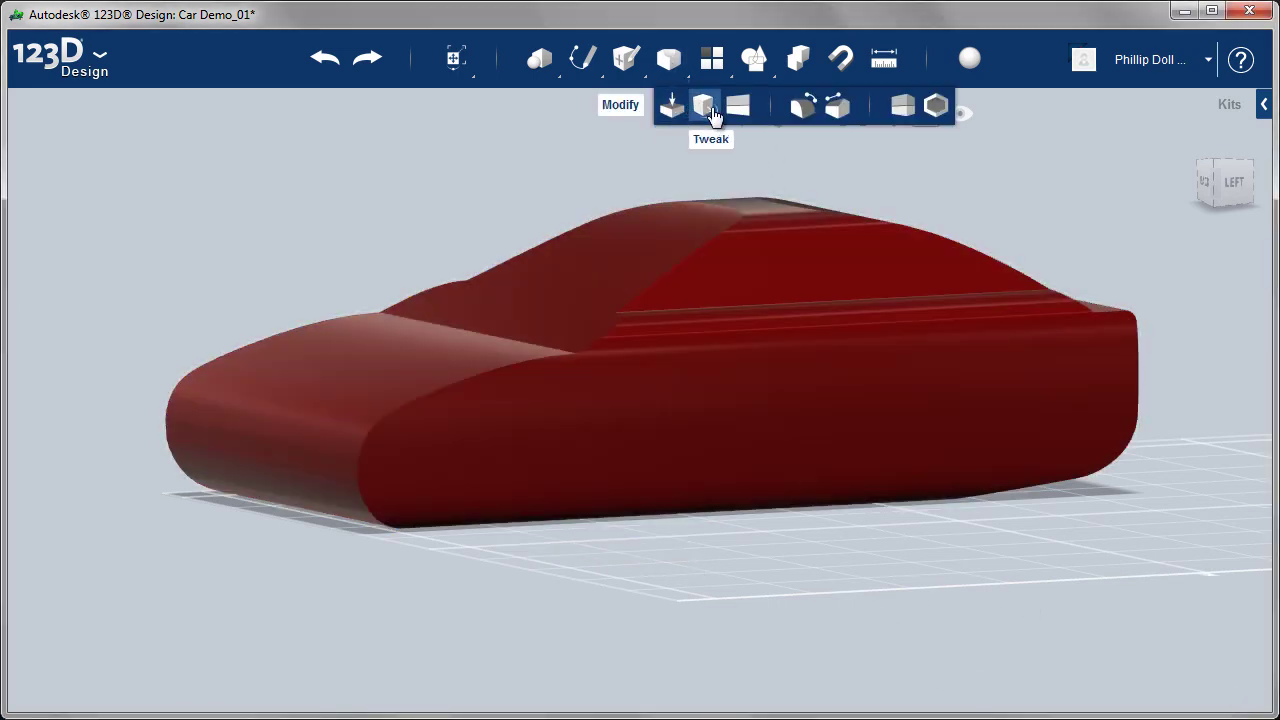
click(800, 112)
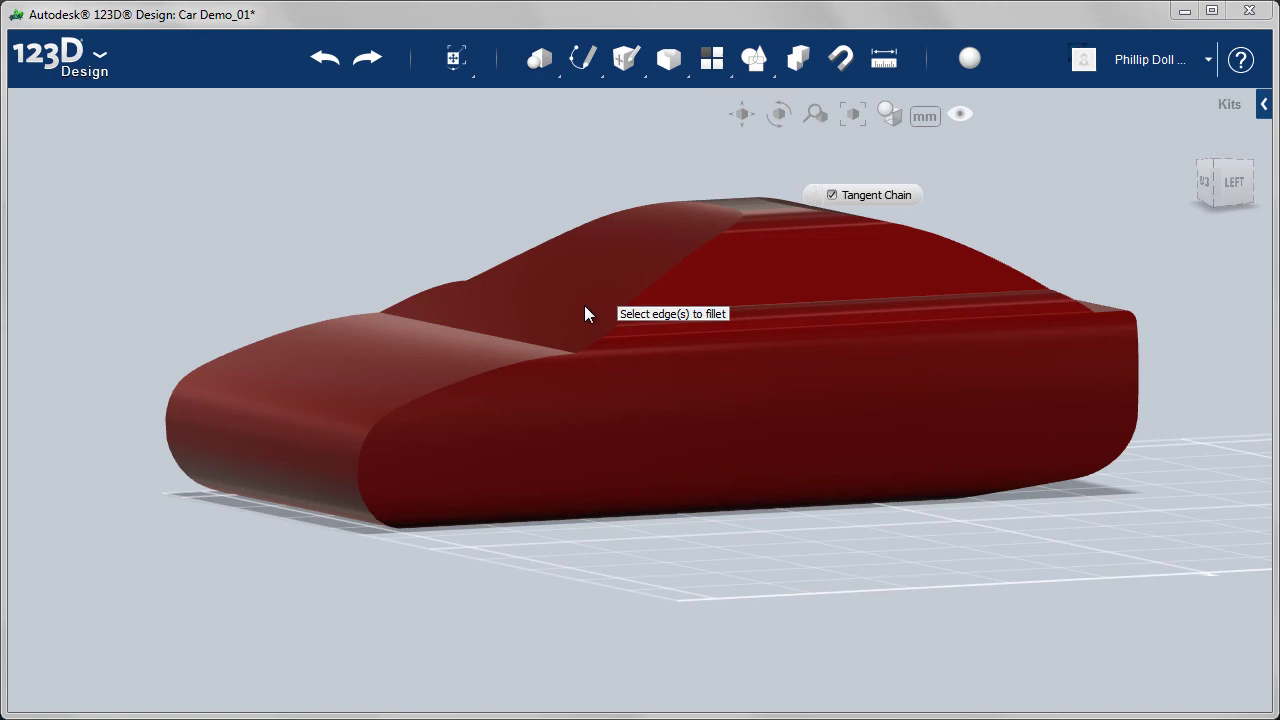
click(548, 354)
click(443, 388)
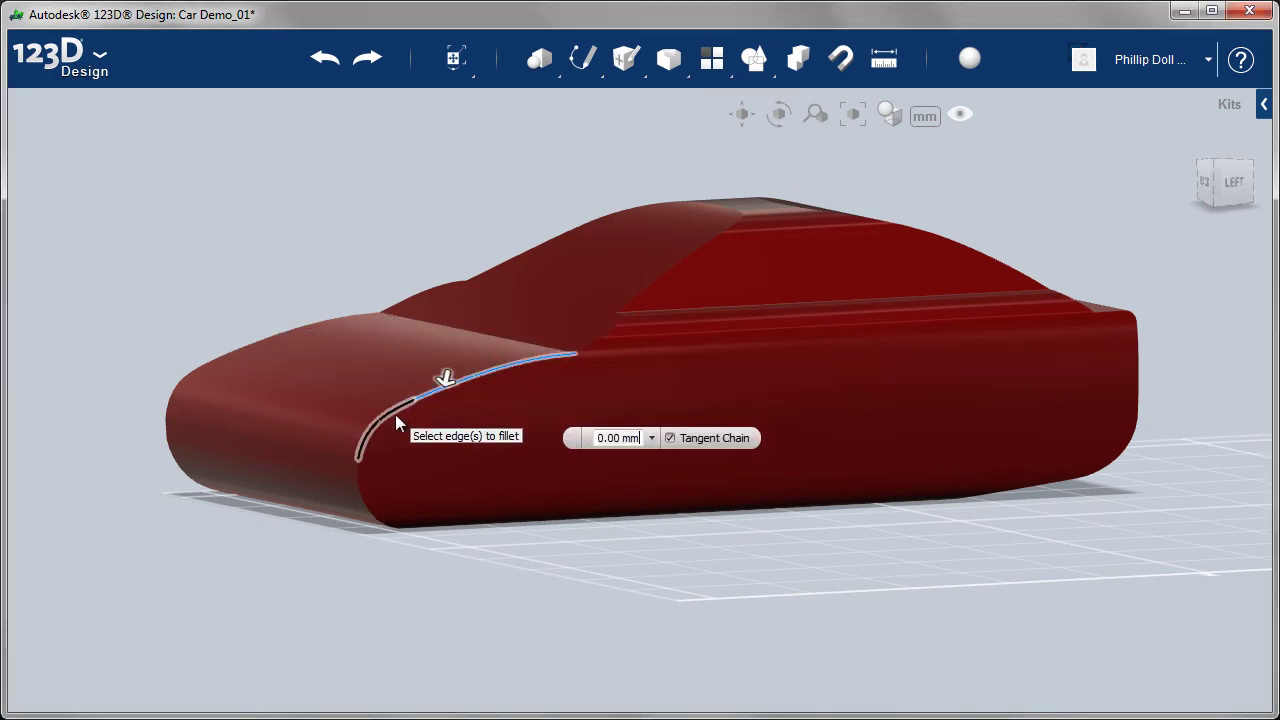
click(386, 425)
click(358, 464)
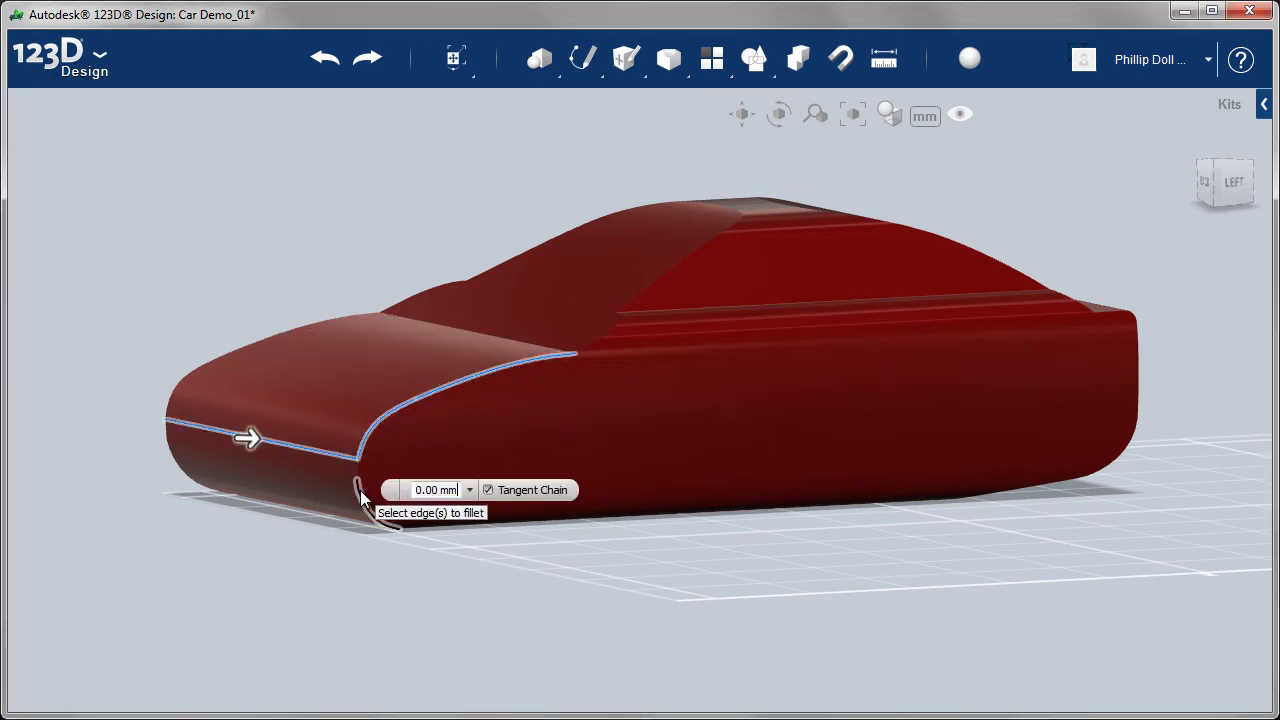
click(361, 492)
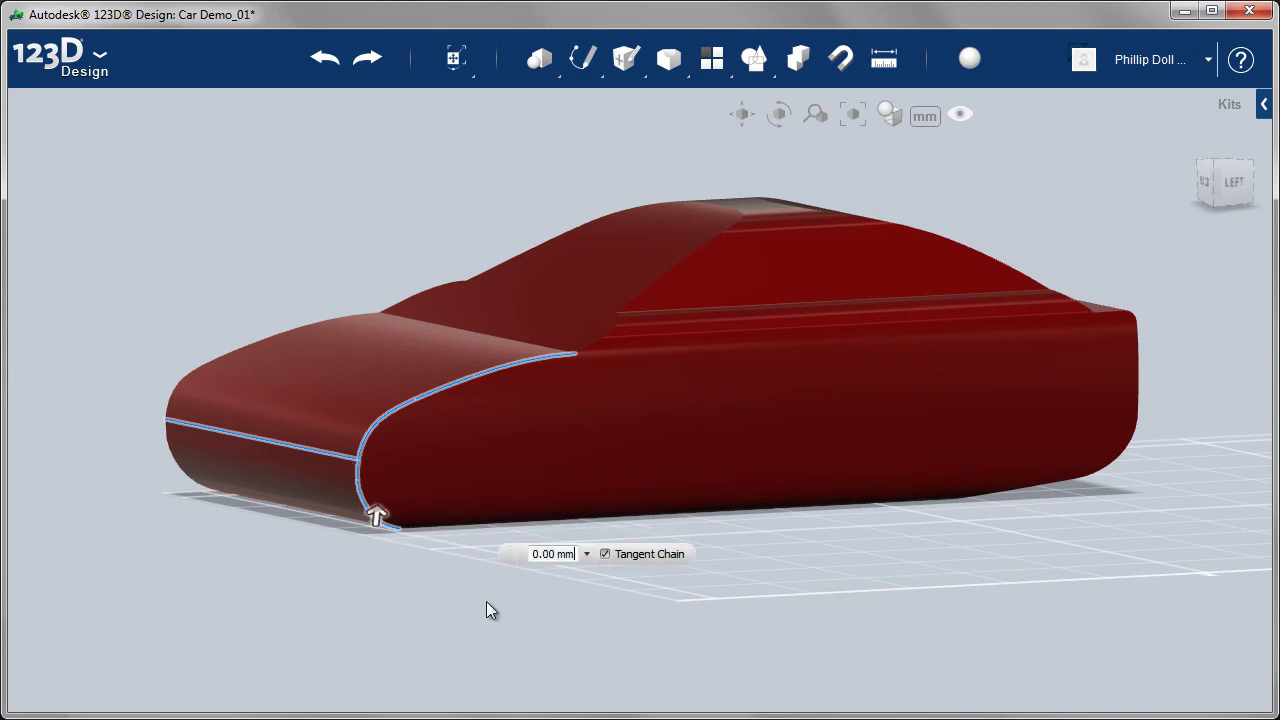
click(575, 553)
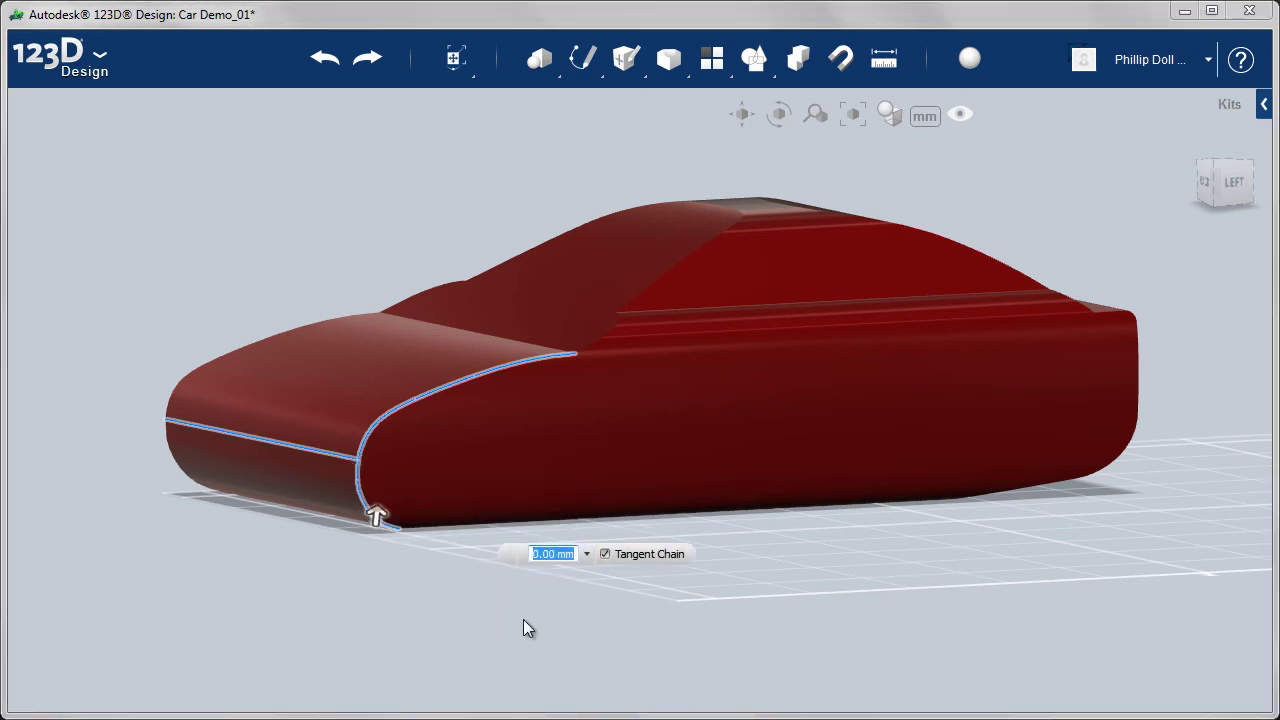
text(3)
key(Return)
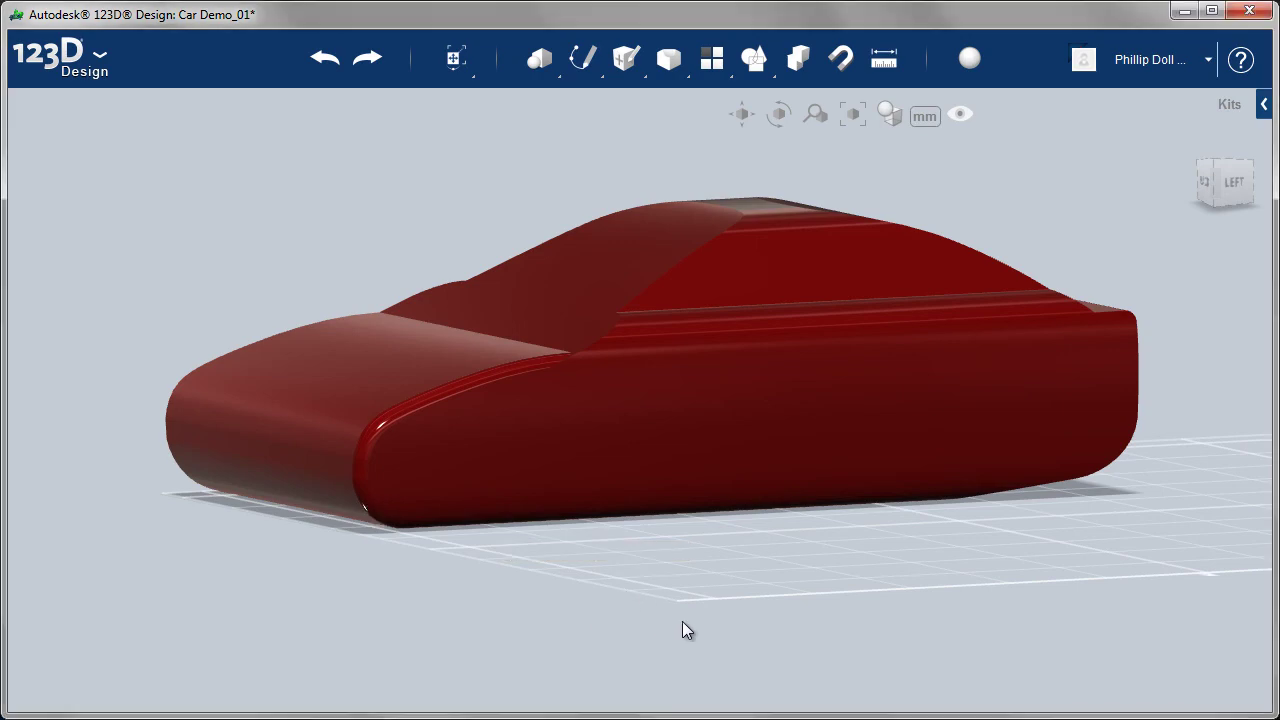
mouse_move(651, 443)
right_down()
mouse_move(624, 344)
mouse_move(674, 449)
mouse_move(609, 491)
mouse_move(588, 481)
mouse_move(600, 441)
mouse_move(674, 455)
mouse_move(675, 481)
mouse_move(631, 451)
mouse_move(636, 462)
right_up()
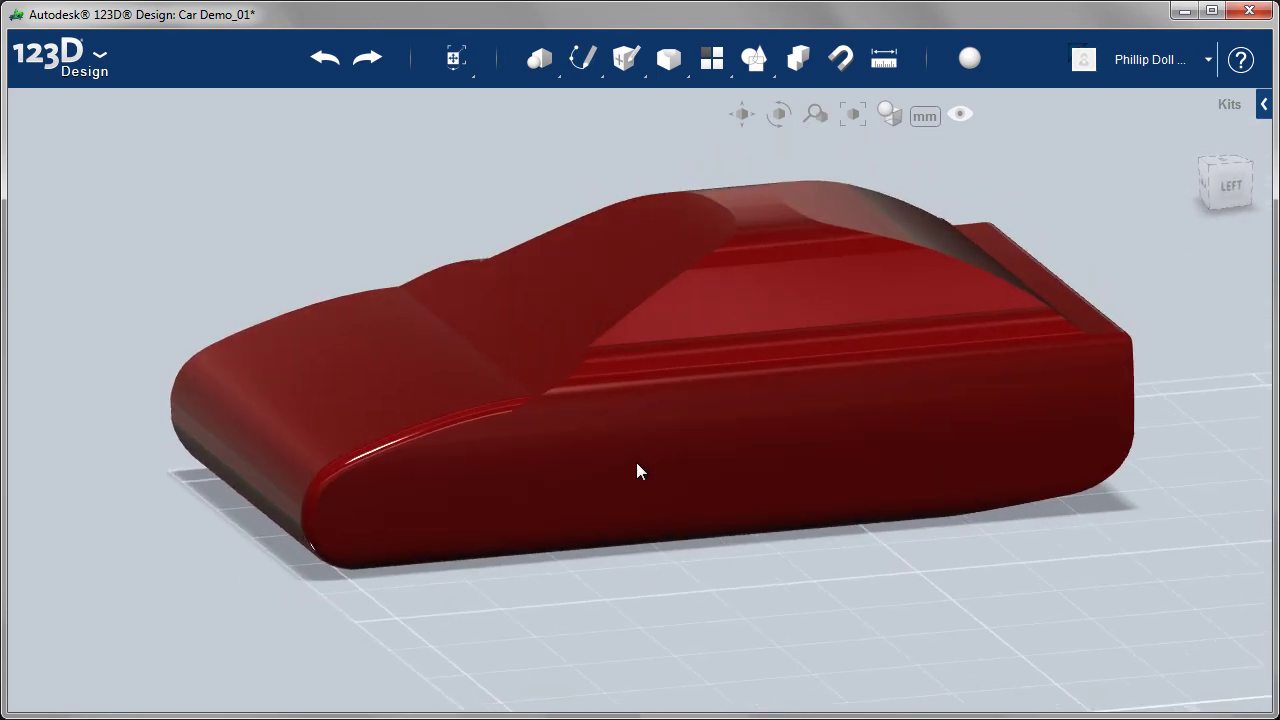